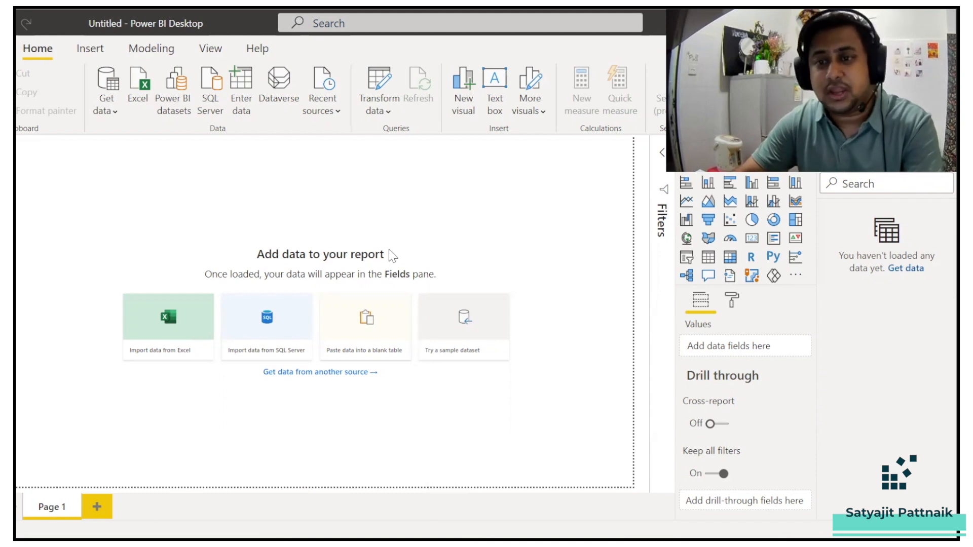
- Import the AirQualityUCI Excel workbook and select its AirQualityUCI sheet for loading
left_click(138, 94)
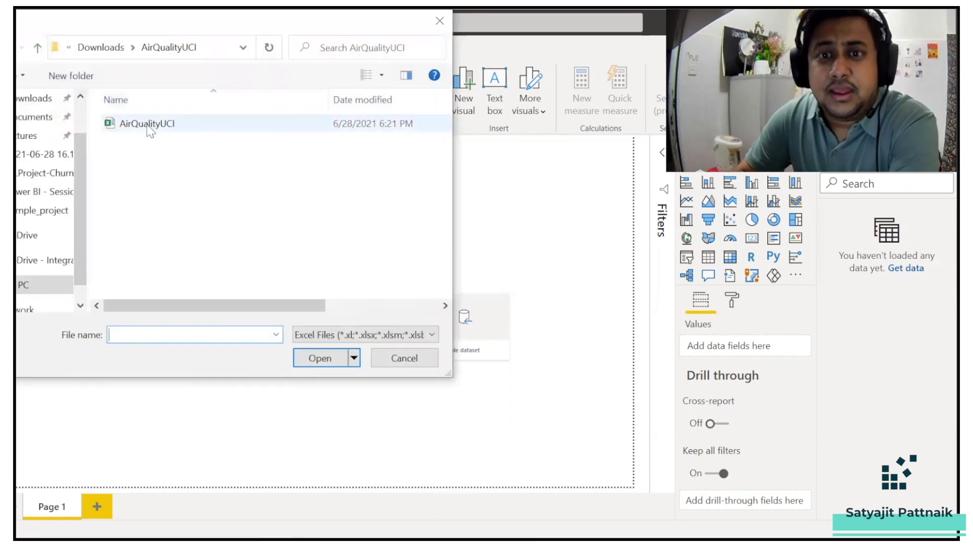
double_click(147, 125)
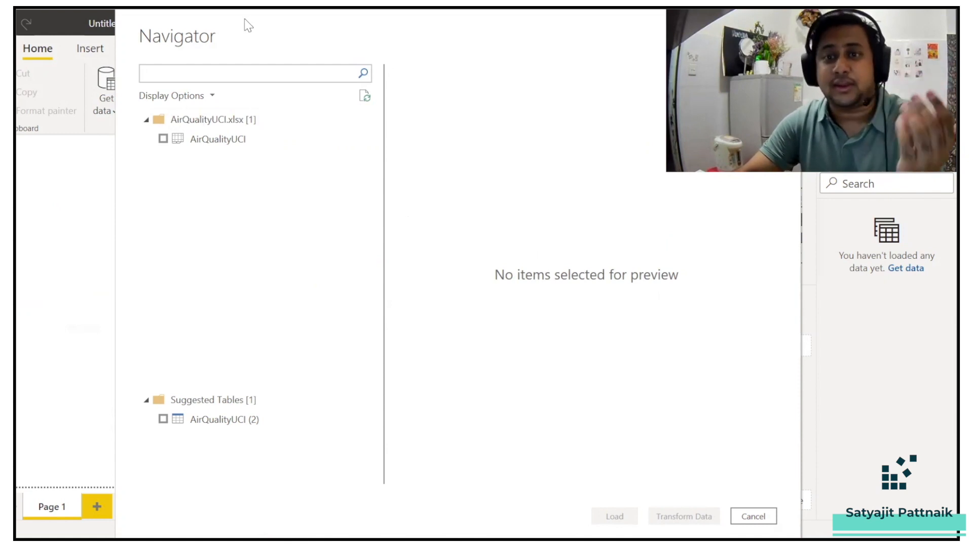
left_click_drag(245, 21, 135, 27)
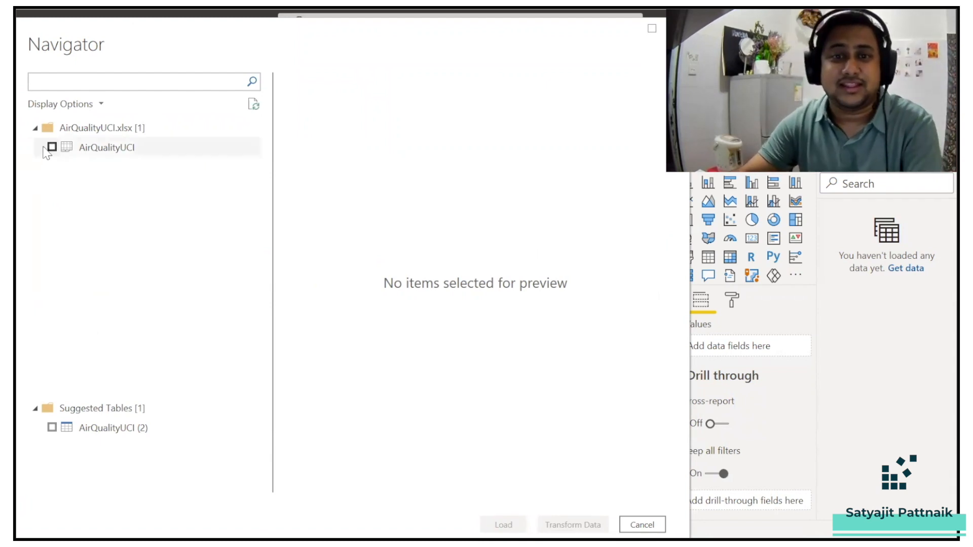
left_click(51, 147)
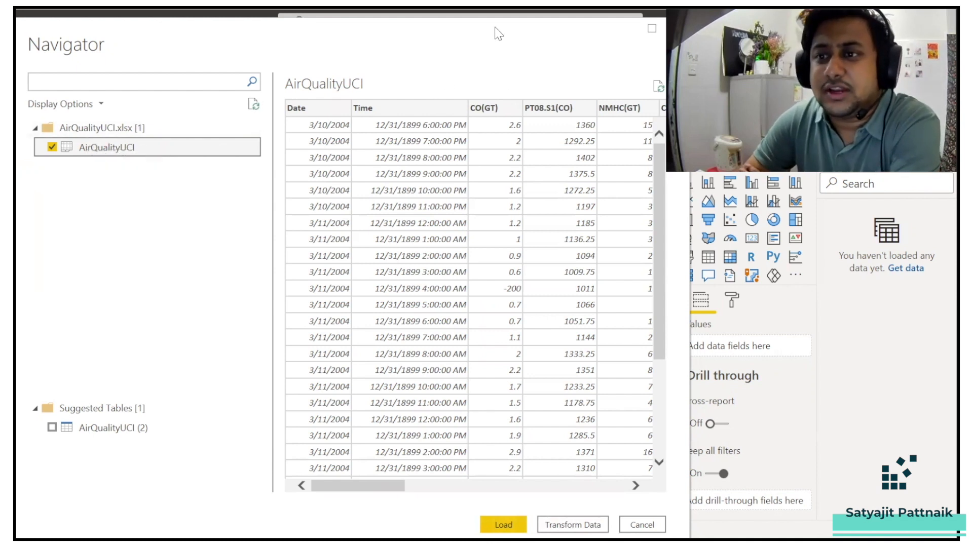
- Look through the AirQualityUCI sheet's columns in the preview and open the data for transformation in Power Query Editor
left_click_drag(496, 34, 442, 36)
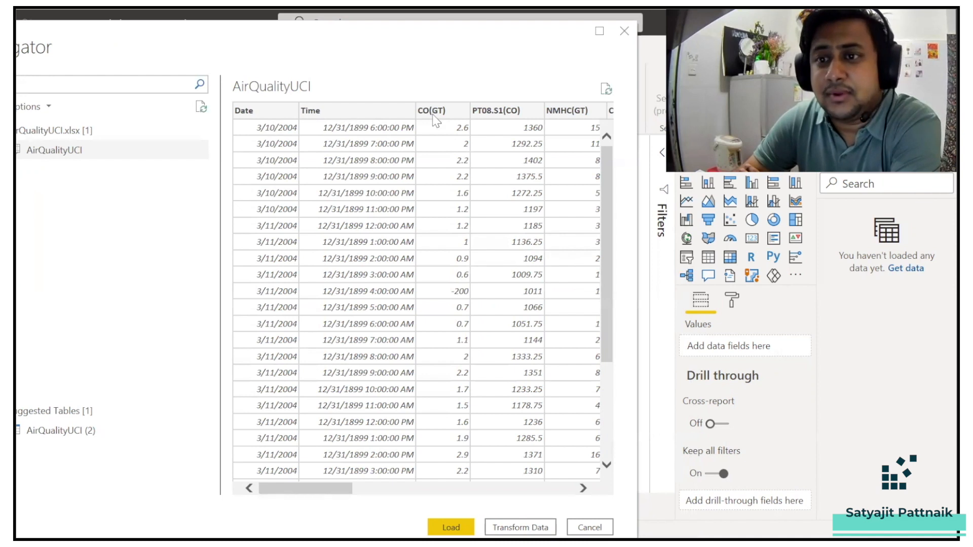
left_click_drag(318, 494, 340, 496)
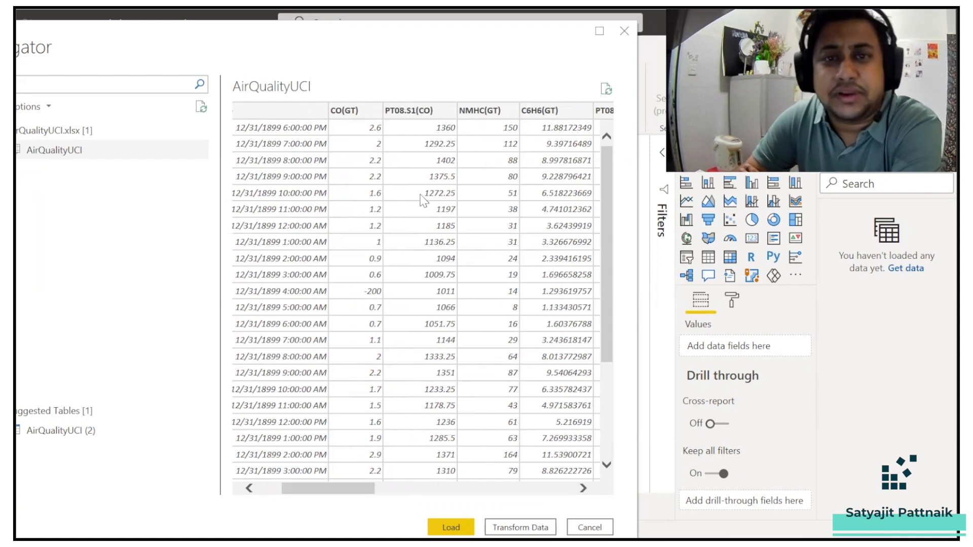
left_click_drag(334, 490, 381, 496)
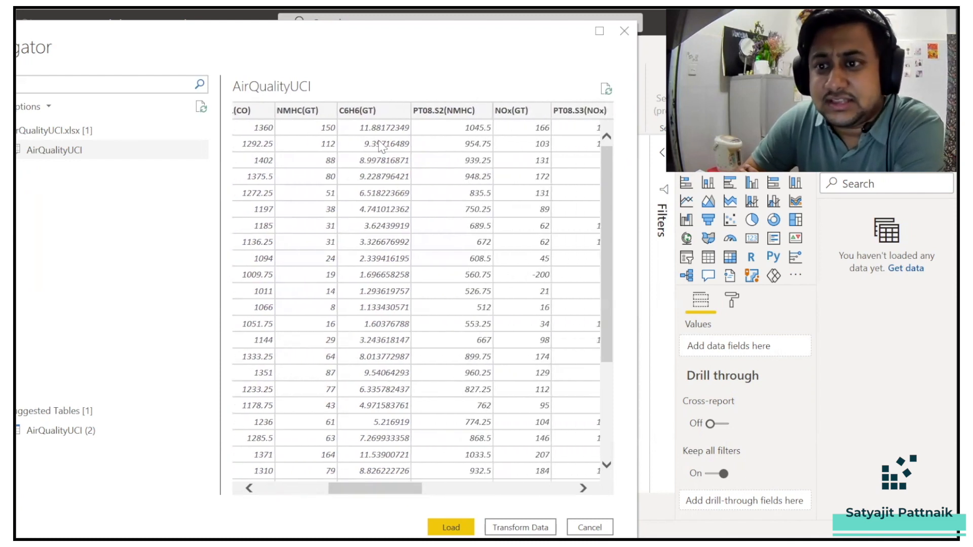
left_click_drag(417, 490, 319, 522)
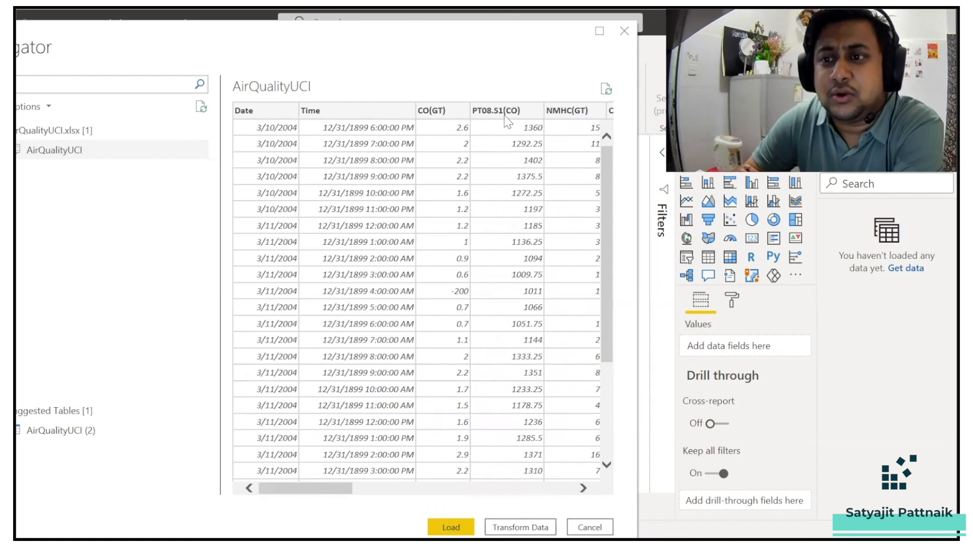
left_click_drag(325, 491, 547, 492)
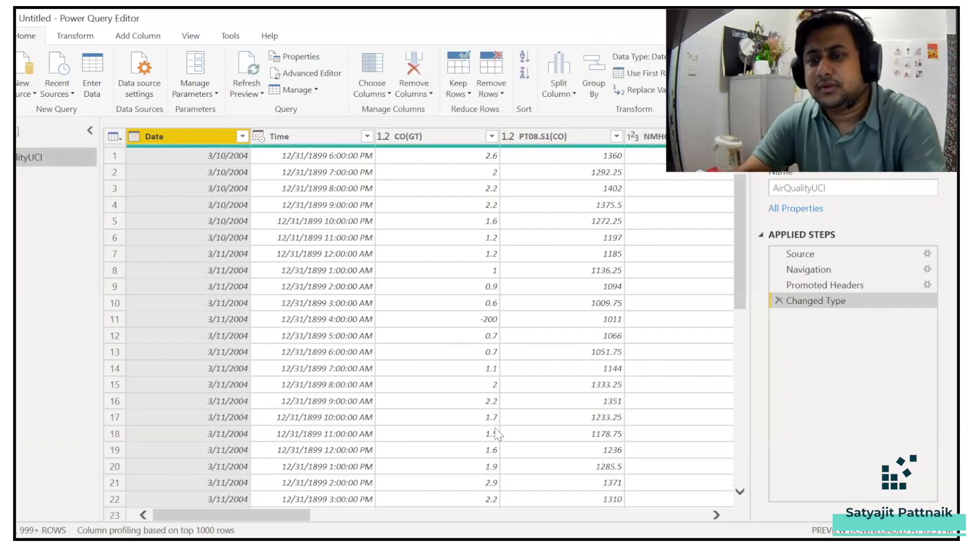
- Remove the empty columns Column16 and Column17 and apply the query changes to the report
left_click_drag(309, 515, 707, 517)
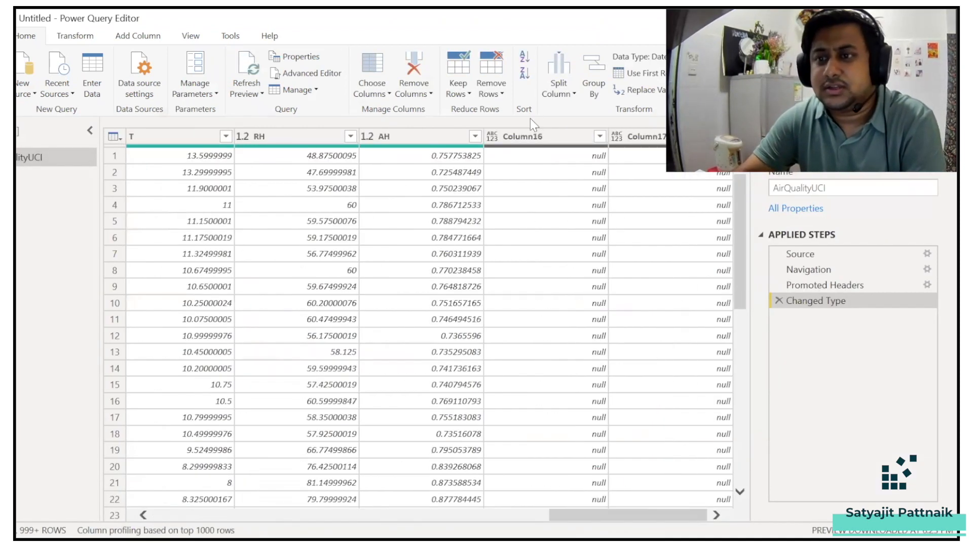
left_click(522, 136)
left_click(638, 136, "ctrl")
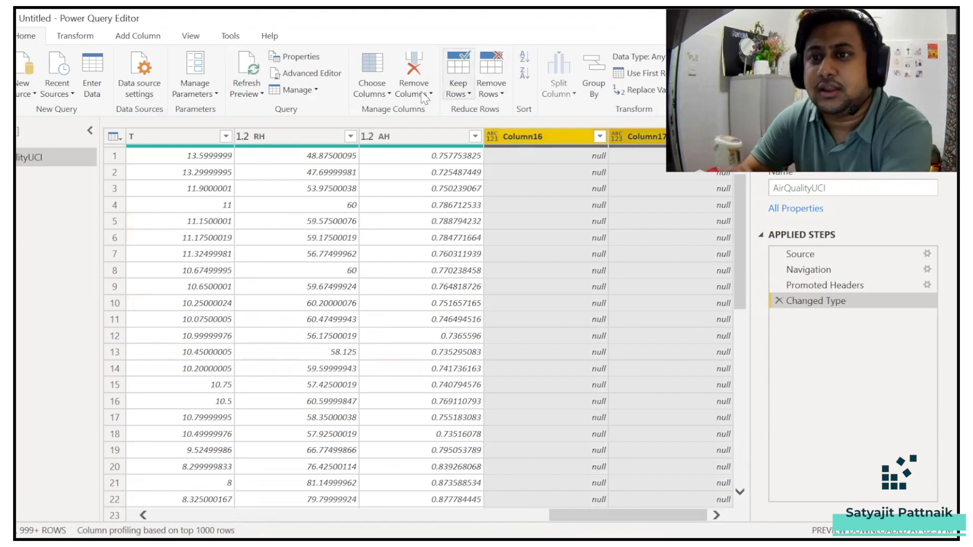
left_click(436, 96)
left_click(421, 121)
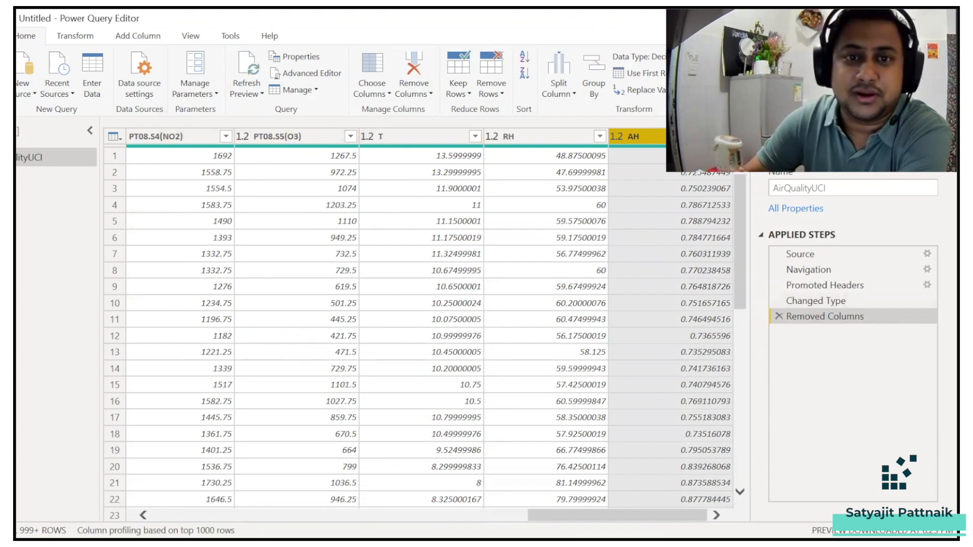
left_click(2, 94)
left_click(46, 146)
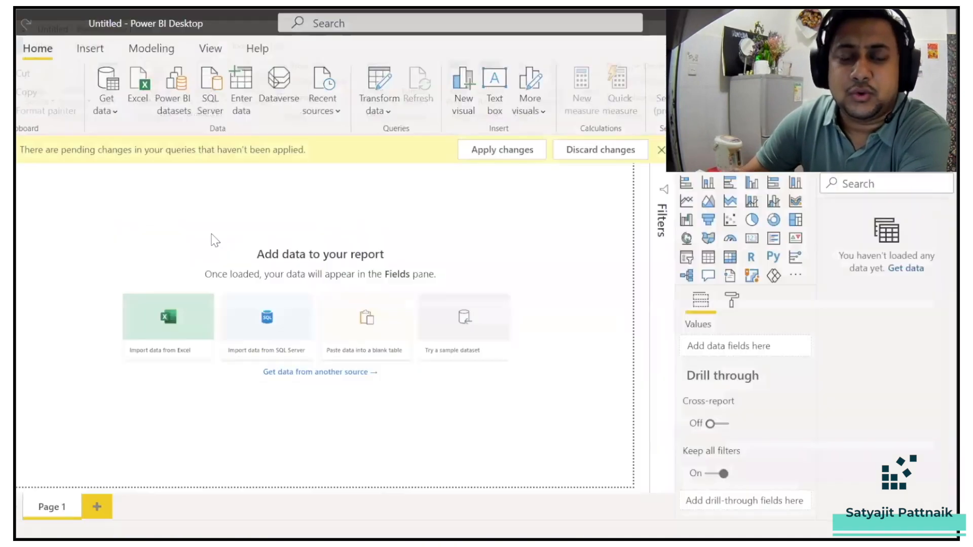
- Add a line chart enlarged across the report canvas and put the Date field on its axis
left_click(686, 202)
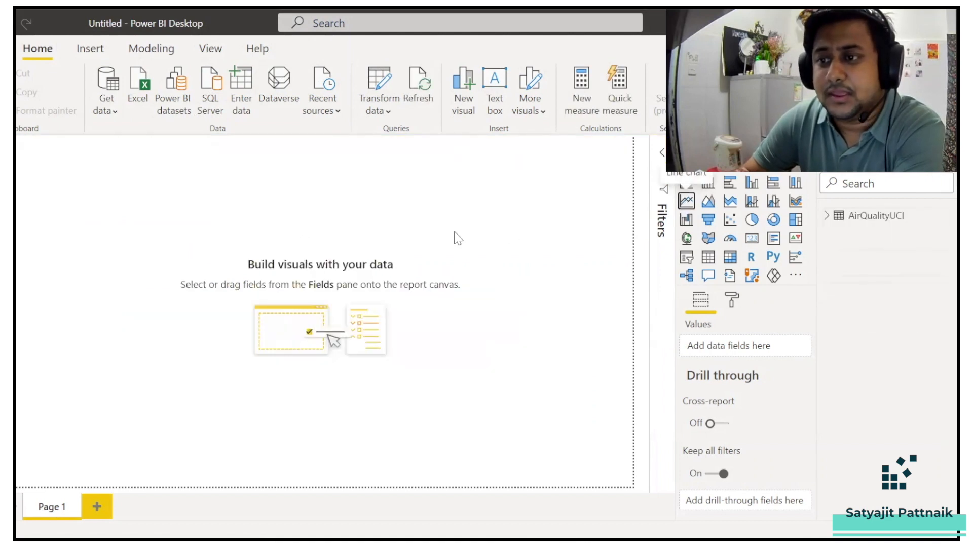
left_click_drag(109, 248, 542, 441)
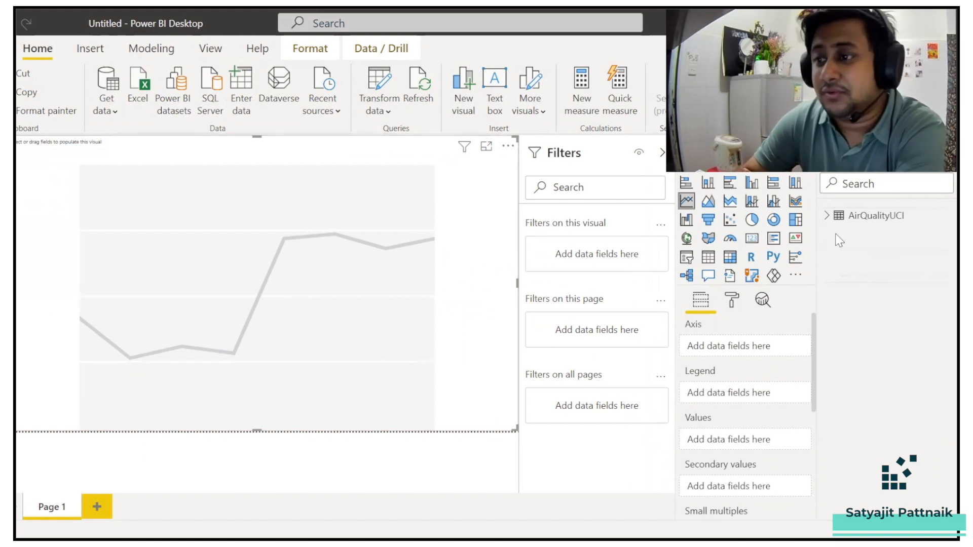
left_click(827, 216)
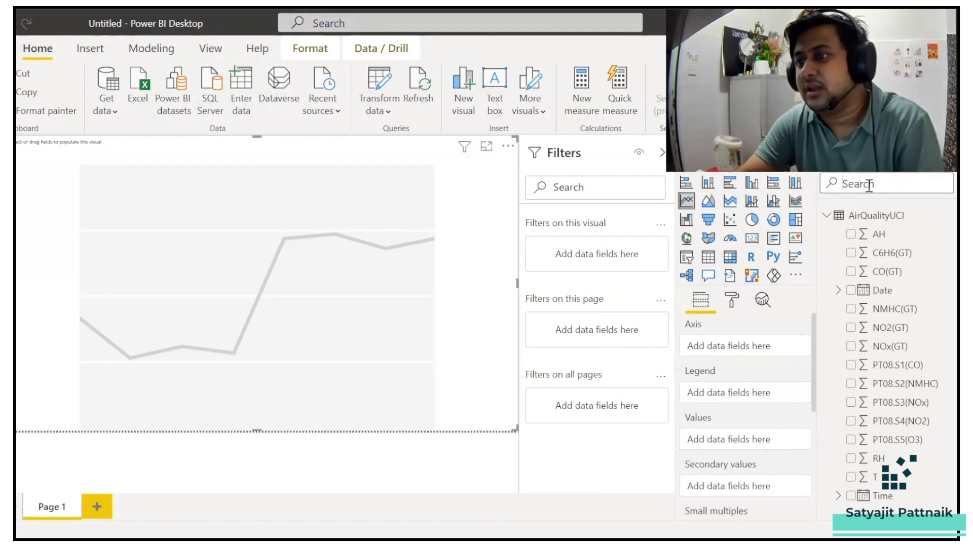
left_click(869, 185)
type("date")
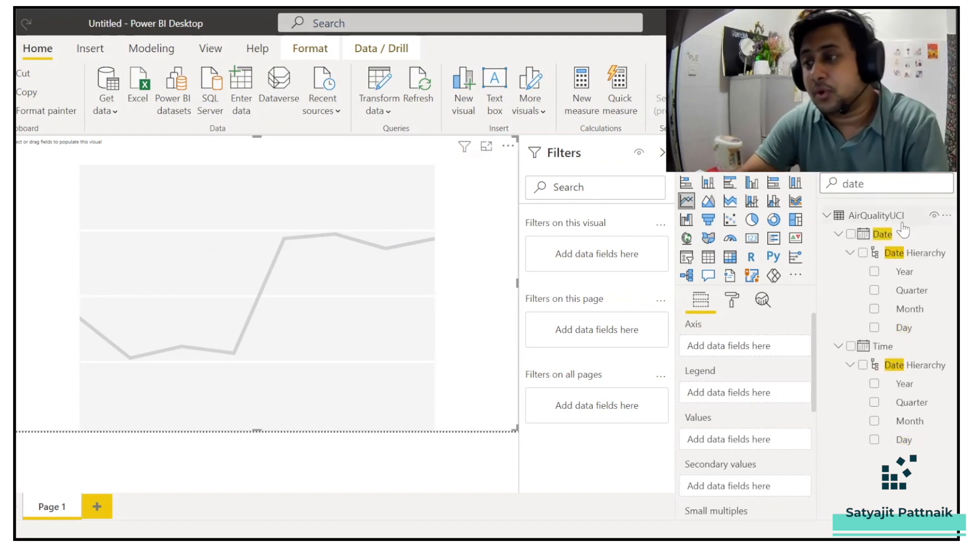
left_click_drag(883, 234, 732, 336)
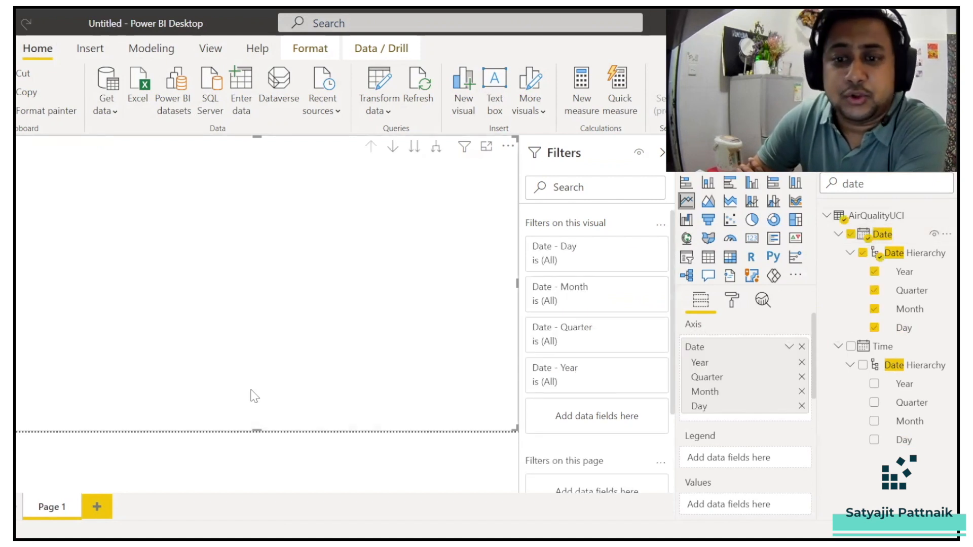
- Add CO(GT) as the line chart's values and set the axis to the plain Date field instead of the date hierarchy
double_click(885, 182)
type("c")
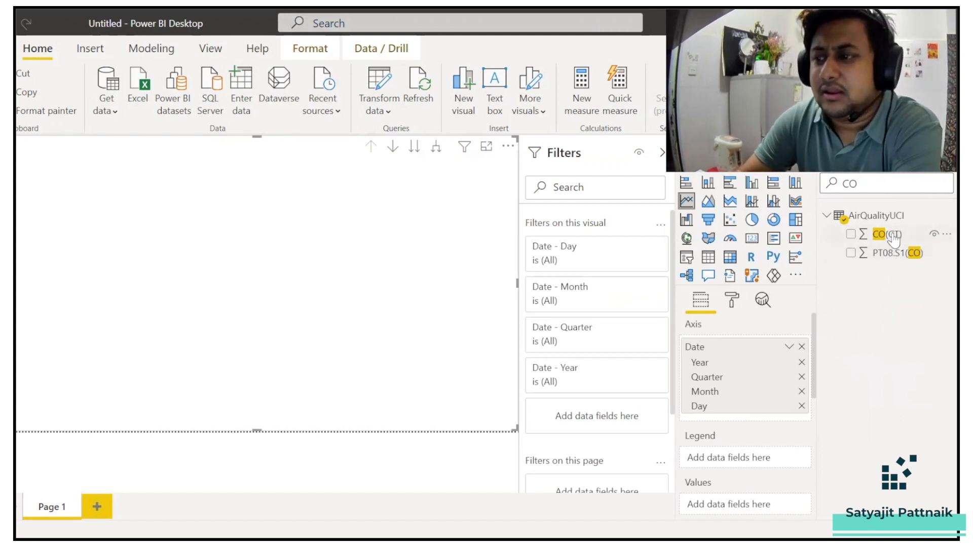
left_click_drag(892, 238, 743, 497)
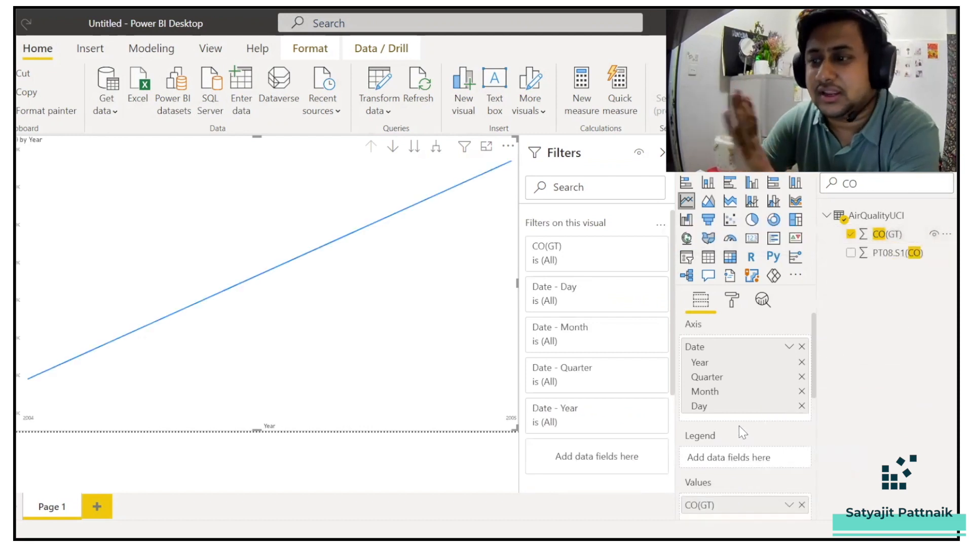
left_click(788, 348)
left_click(816, 445)
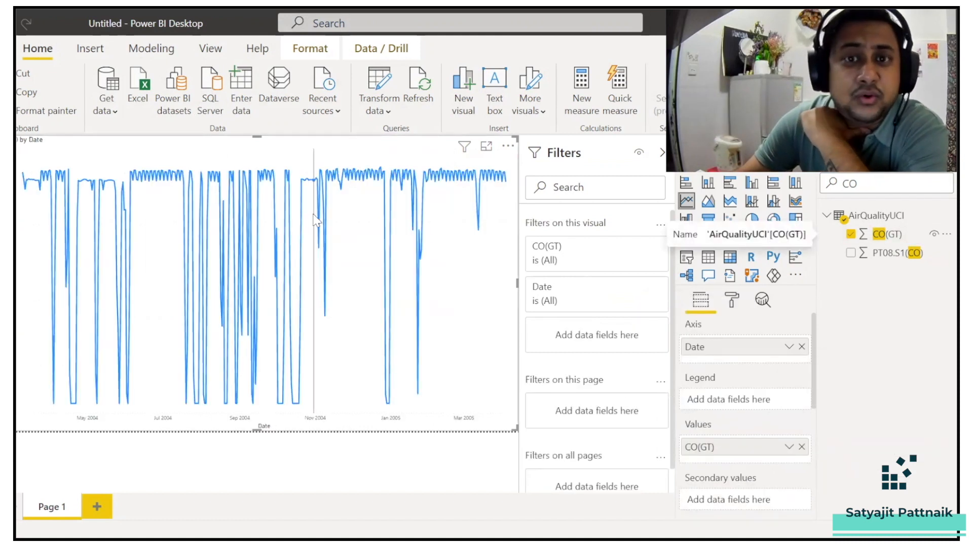
- Check the chart's negative dips, reopen the query for transformation and examine the CO(GT) column for -200 entries
mouse_move(207, 211)
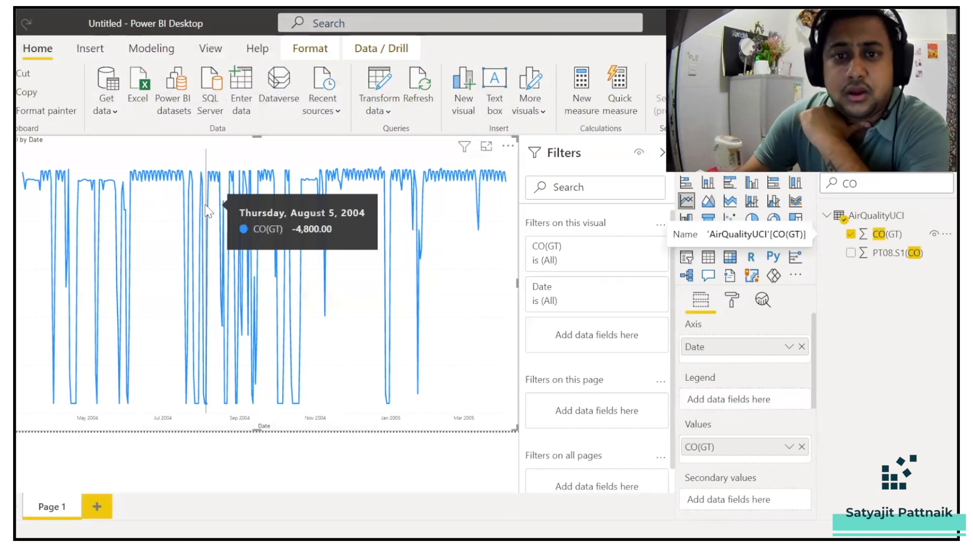
mouse_move(24, 181)
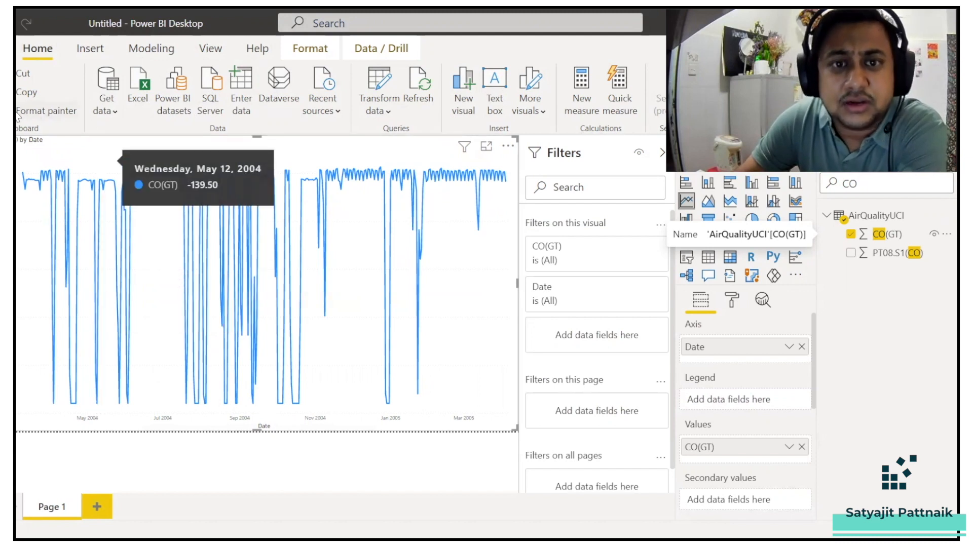
left_click(378, 108)
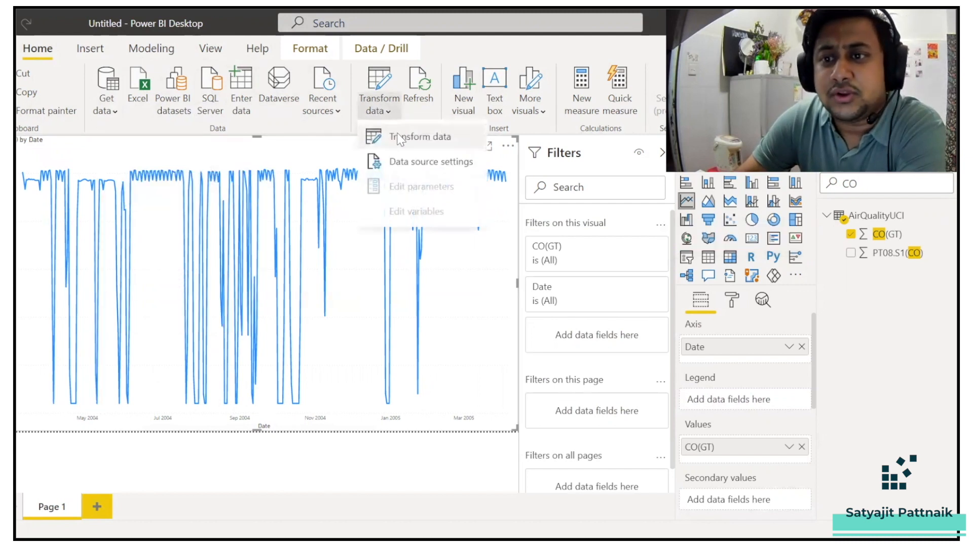
left_click(400, 135)
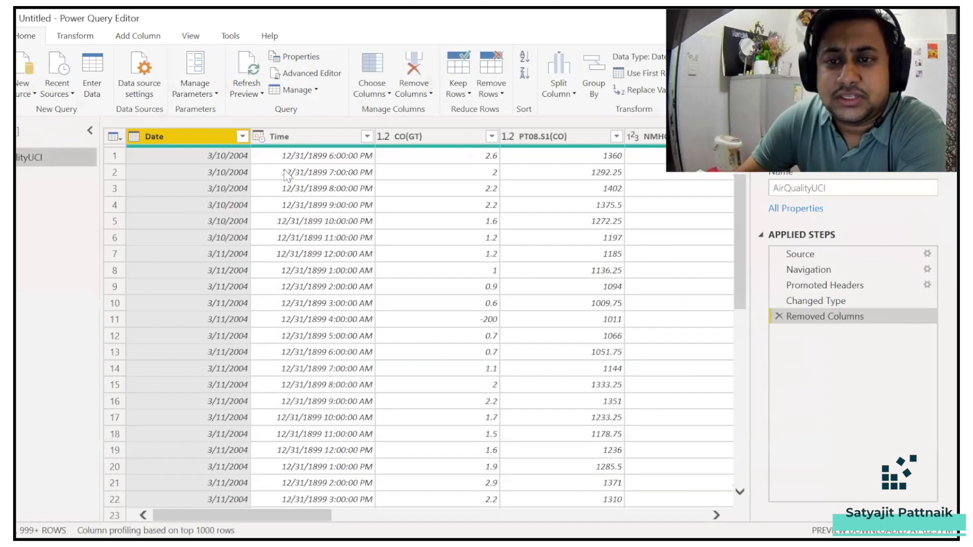
left_click(412, 134)
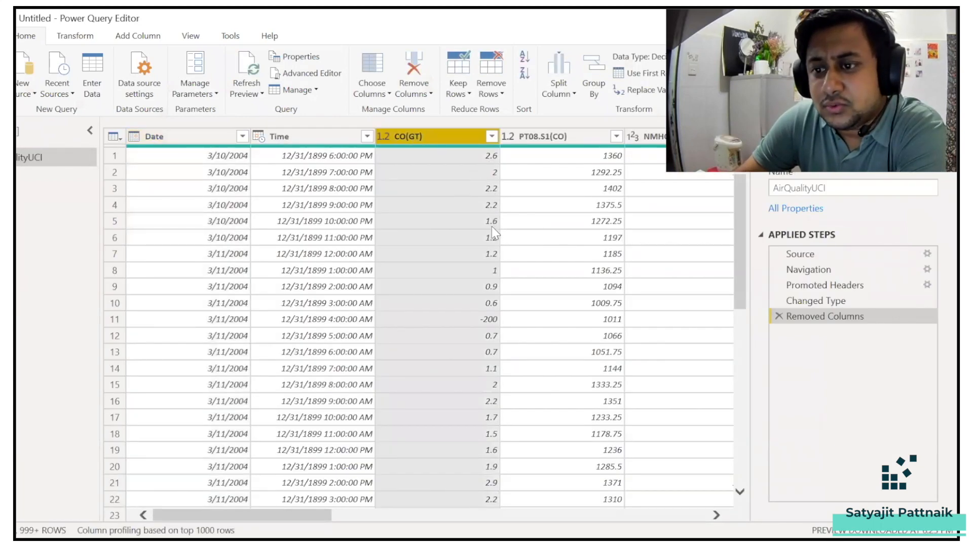
left_click(488, 320)
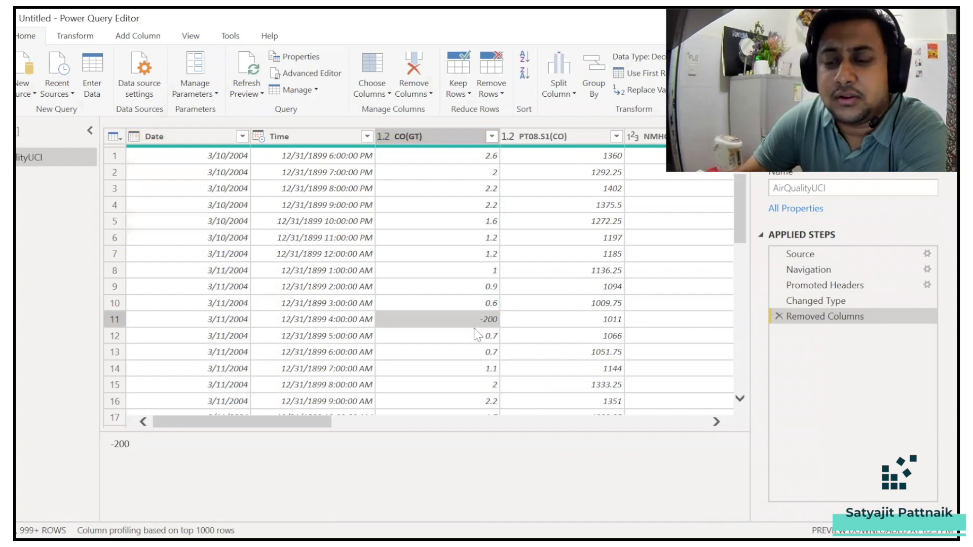
scroll(494, 319, "down", 9)
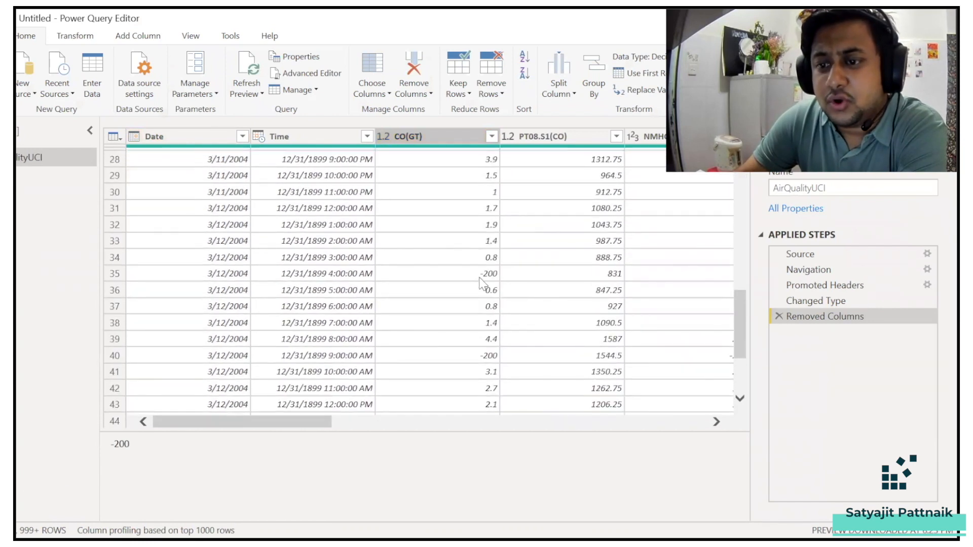
- Replace the value -200 with 0 in the CO(GT) column and apply the query changes to the report
left_click(479, 278)
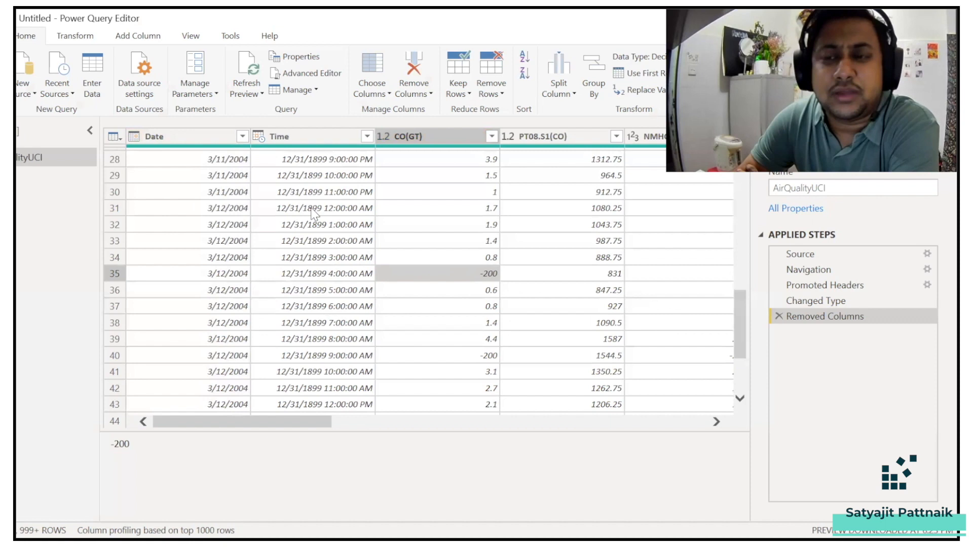
left_click(639, 91)
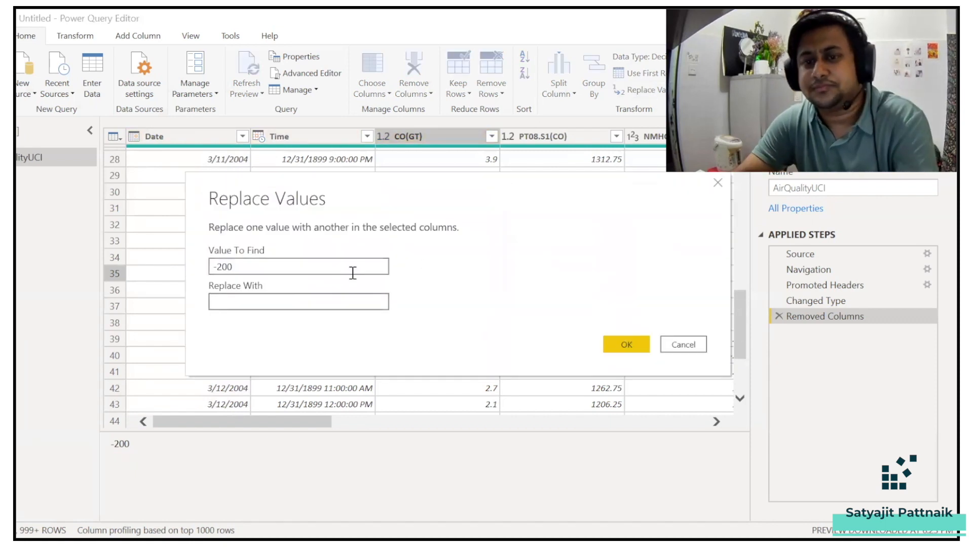
type("0")
left_click(628, 343)
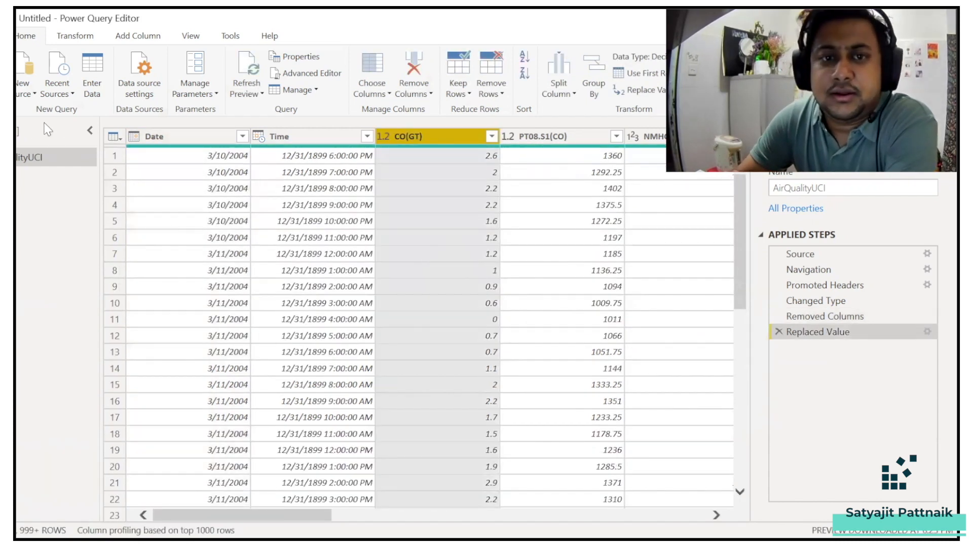
left_click(16, 94)
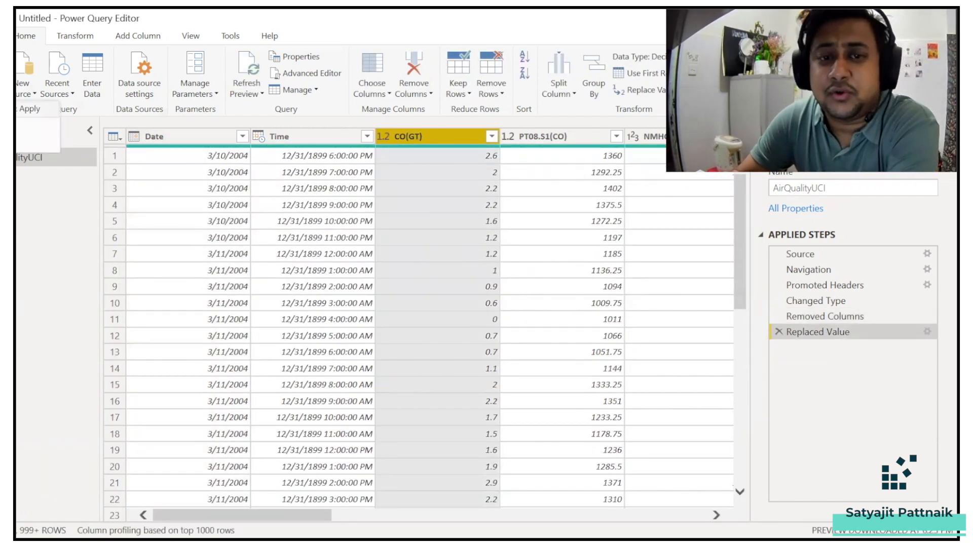
left_click(24, 109)
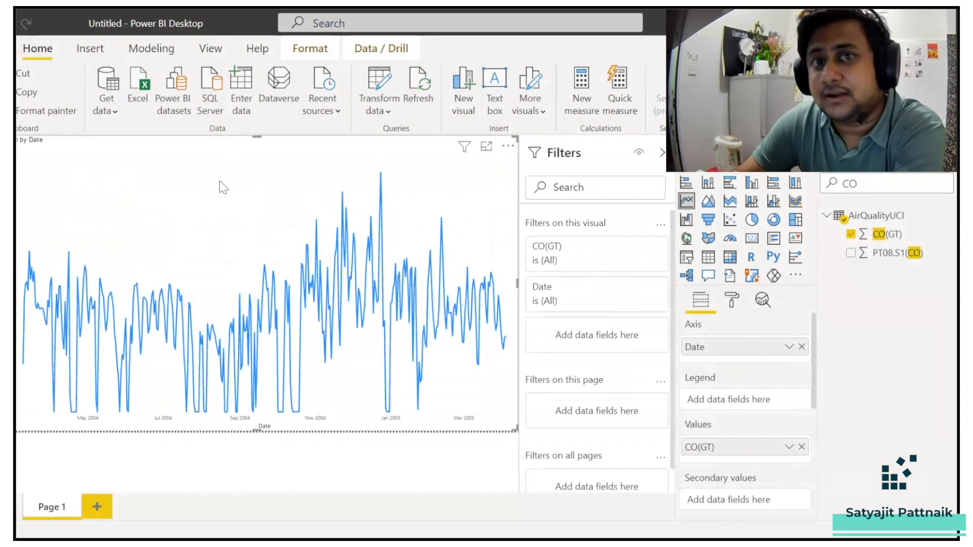
- Open the analytics options of the CO(GT) line chart and look through the available lines, forecast and anomaly detection
mouse_move(189, 206)
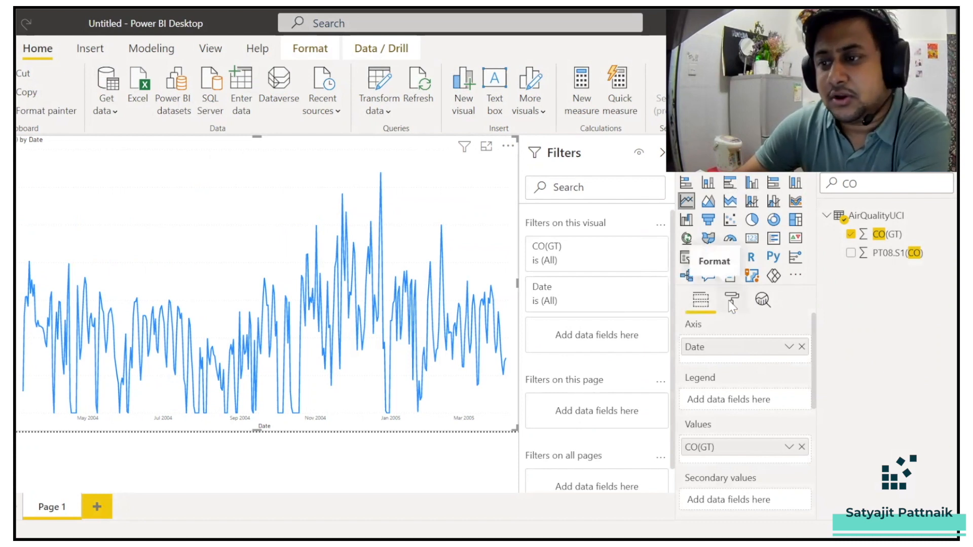
left_click(762, 301)
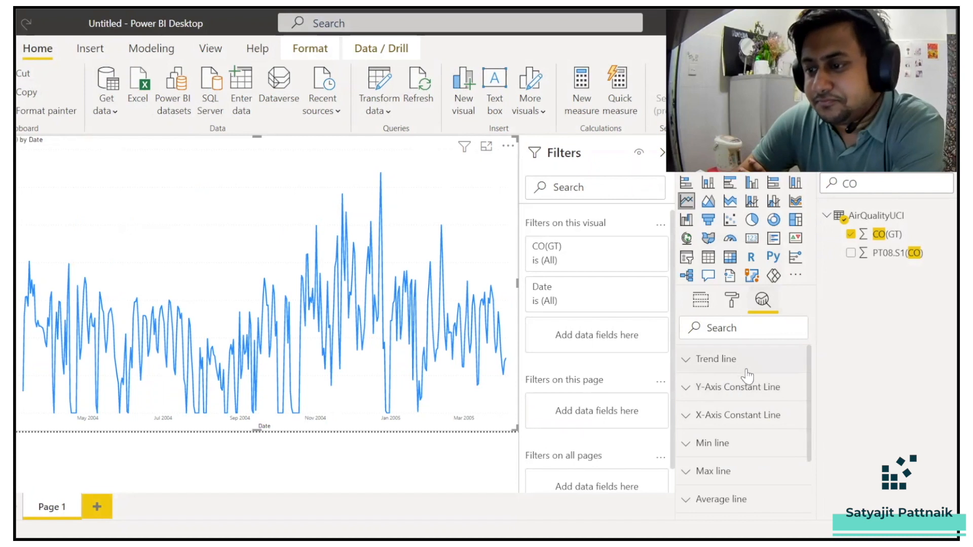
scroll(741, 385, "down", 3)
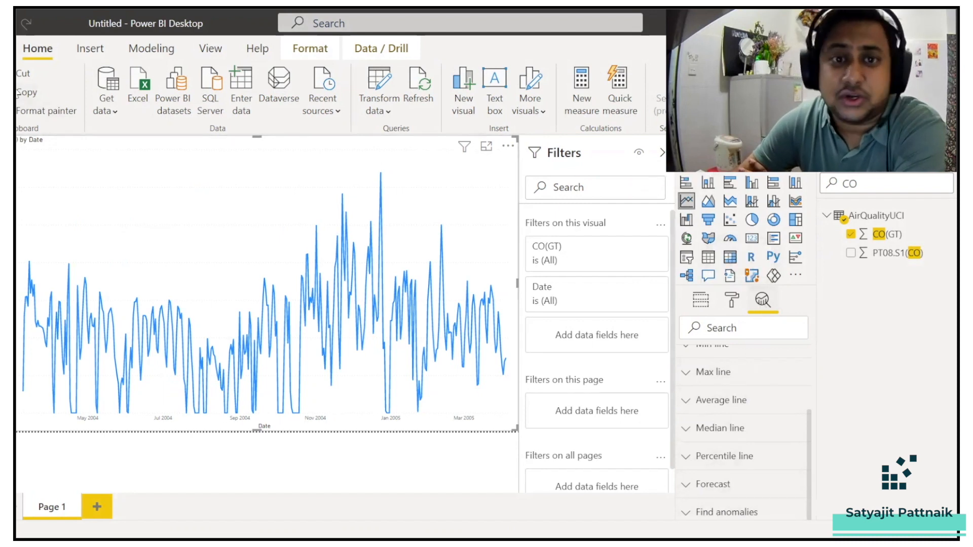
- Review the preview features in the program's global options and close them without saving
left_click(4, 49)
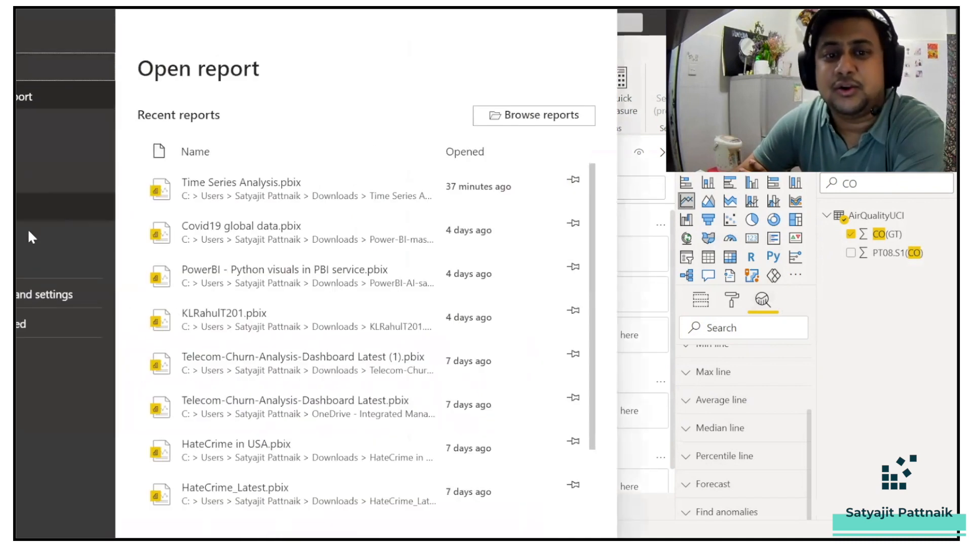
left_click(49, 297)
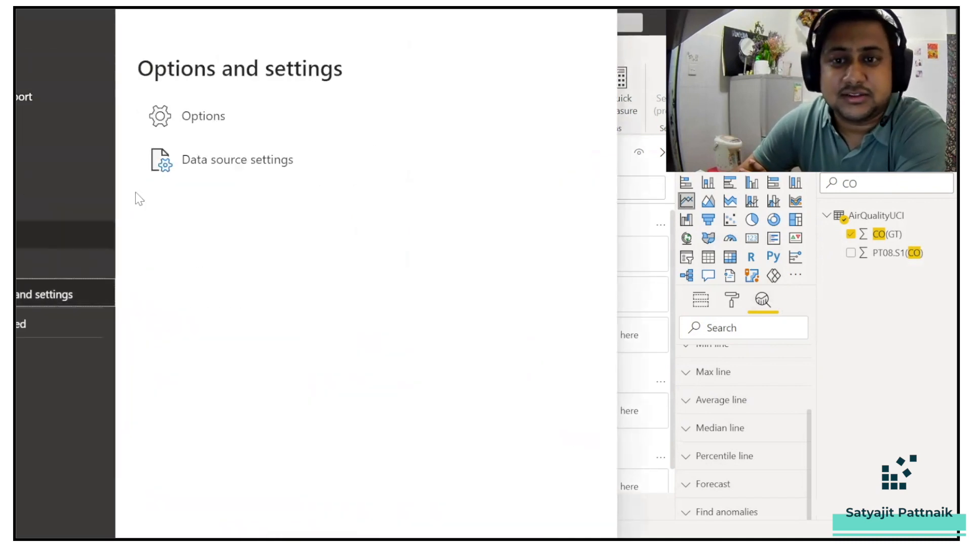
left_click(202, 117)
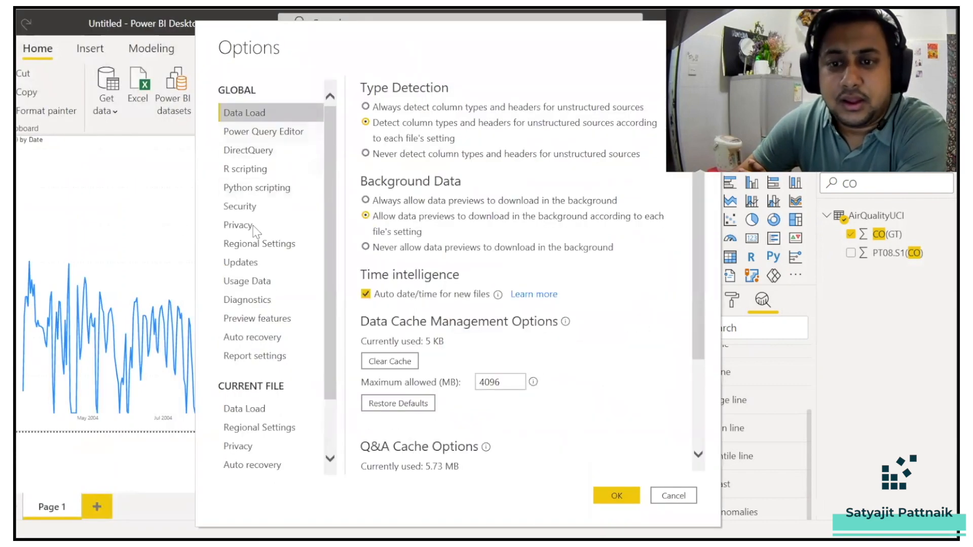
left_click(256, 319)
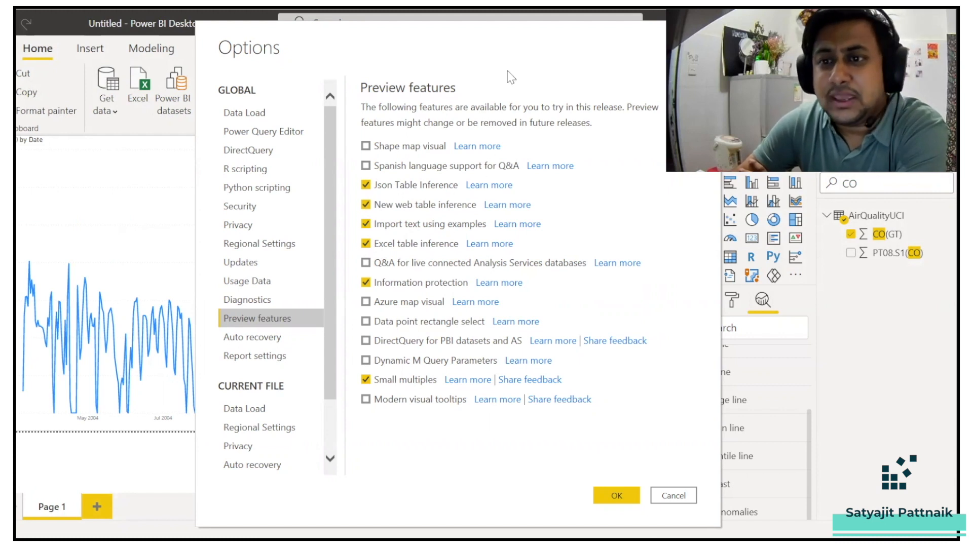
left_click_drag(489, 39, 359, 34)
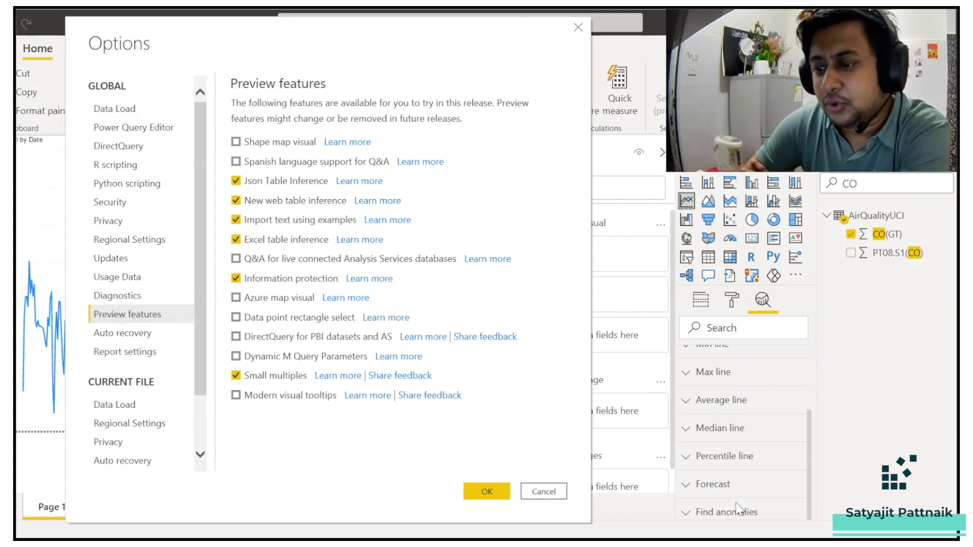
left_click(236, 162)
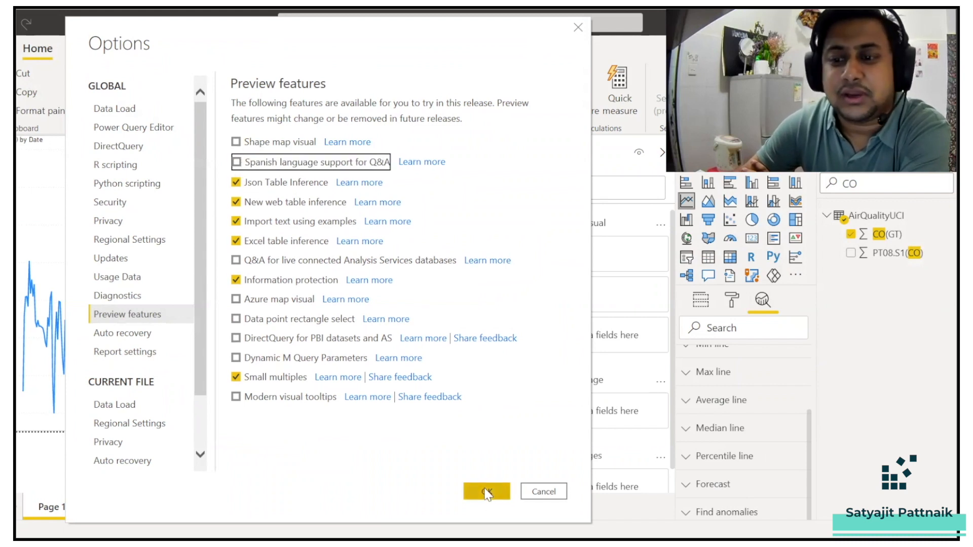
left_click(543, 491)
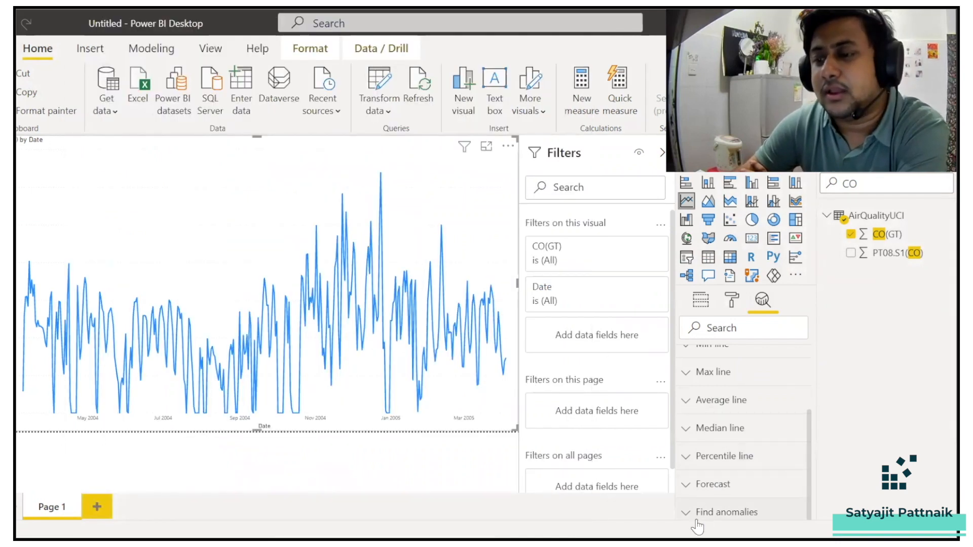
- Add anomaly detection to the line chart and apply a sensitivity of 80%
scroll(740, 388, "down", 2)
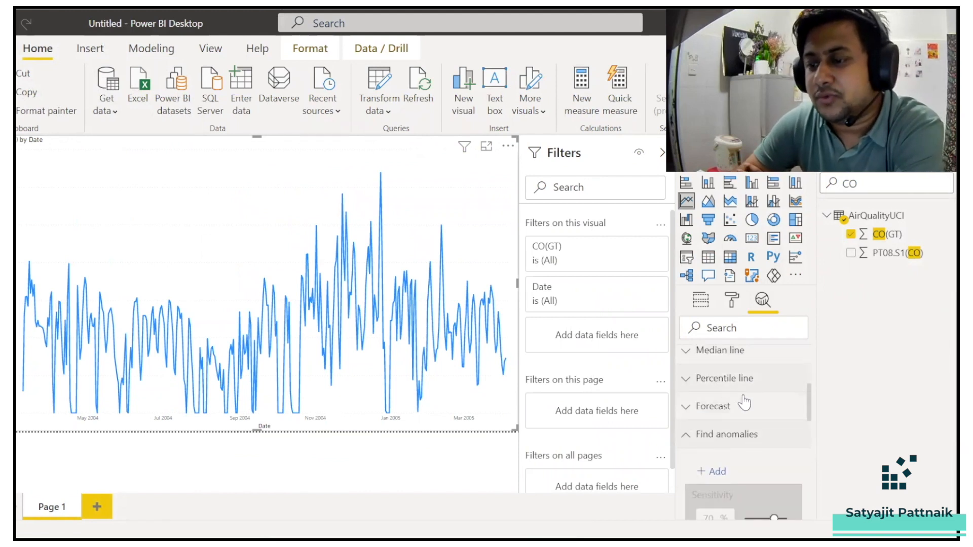
scroll(750, 403, "down", 2)
scroll(783, 403, "down", 3)
scroll(784, 409, "up", 3)
left_click(716, 395)
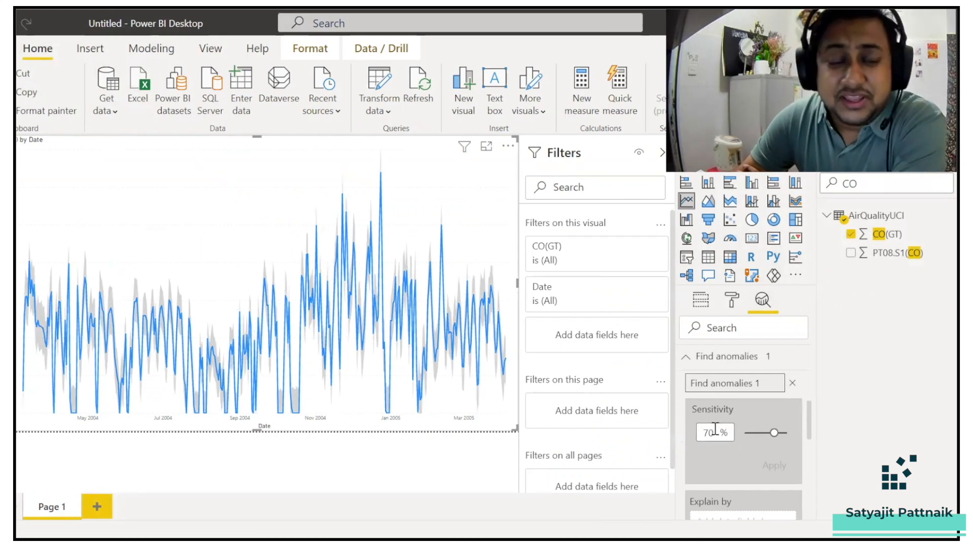
left_click(710, 434)
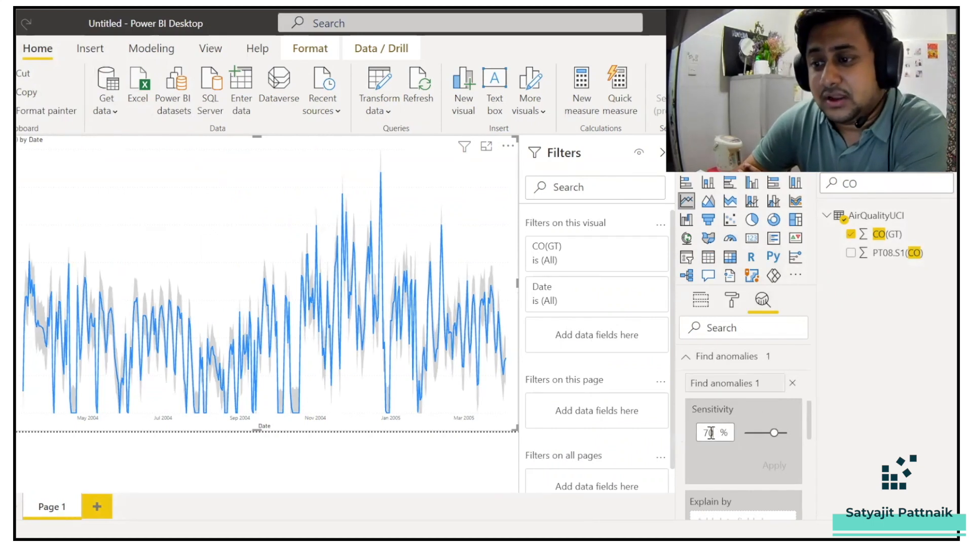
type("80")
left_click(773, 464)
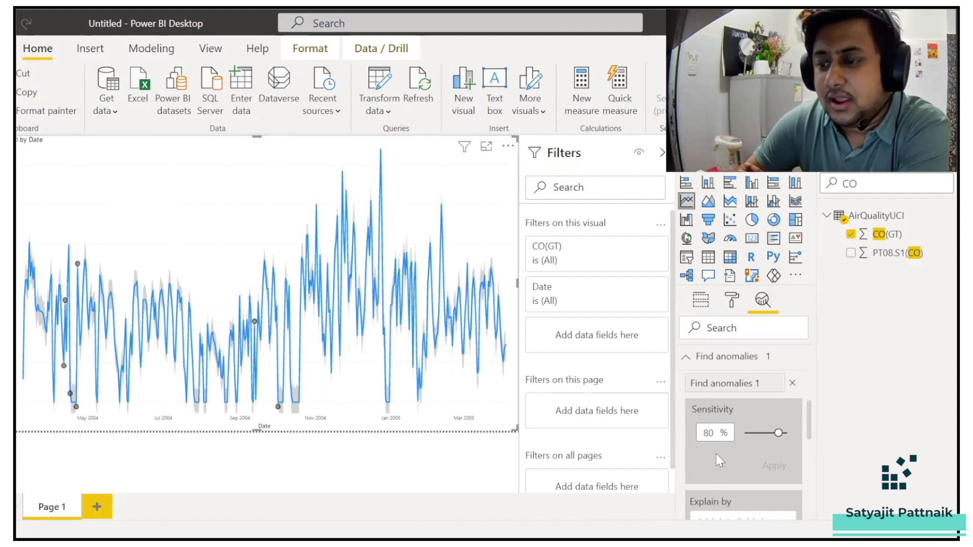
- Set the anomaly marker shape to a square
scroll(755, 412, "down", 2)
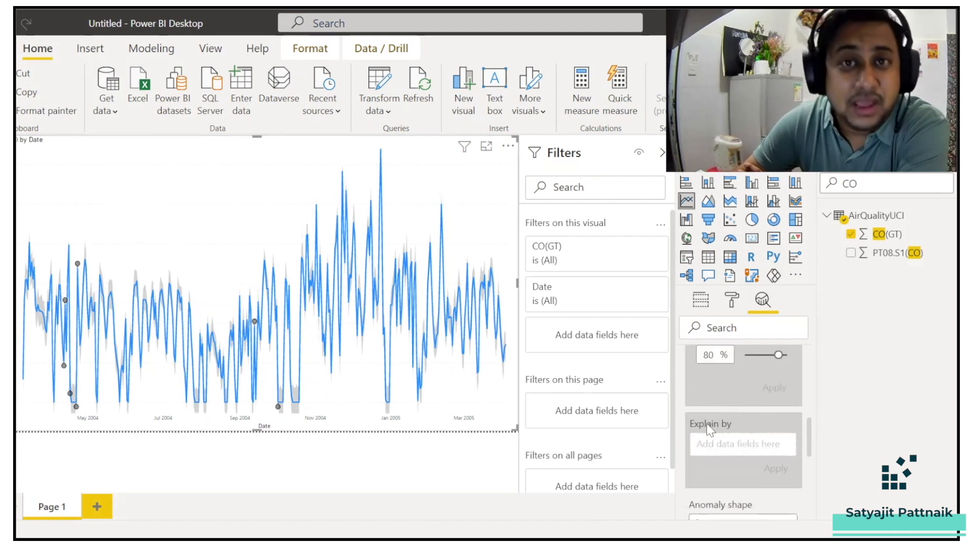
scroll(712, 430, "down", 2)
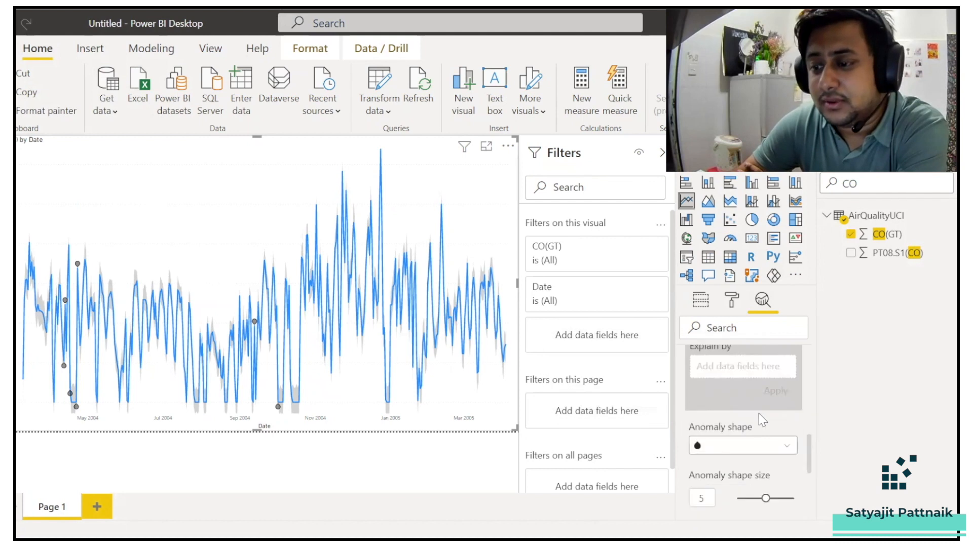
left_click(722, 446)
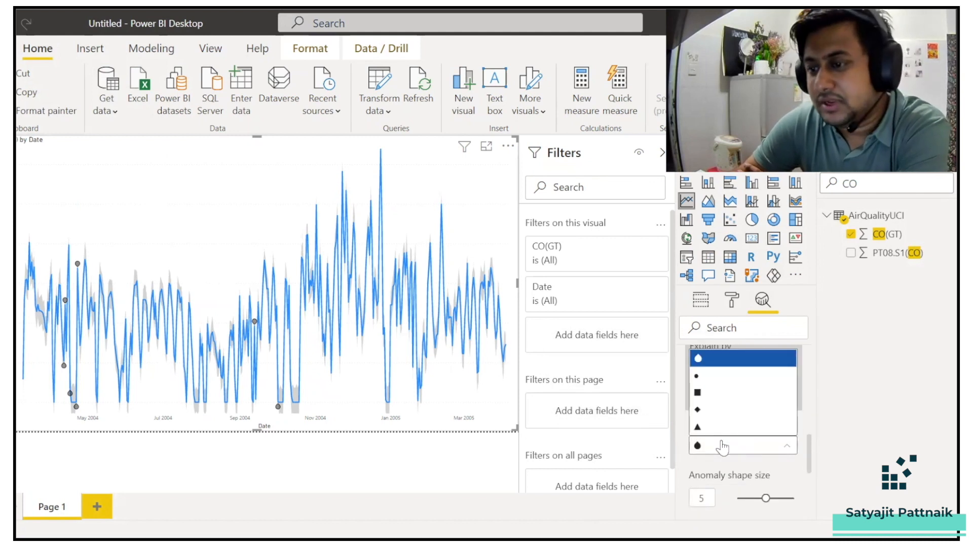
left_click(706, 400)
- Change the anomaly color to a custom bright red
scroll(742, 406, "down", 2)
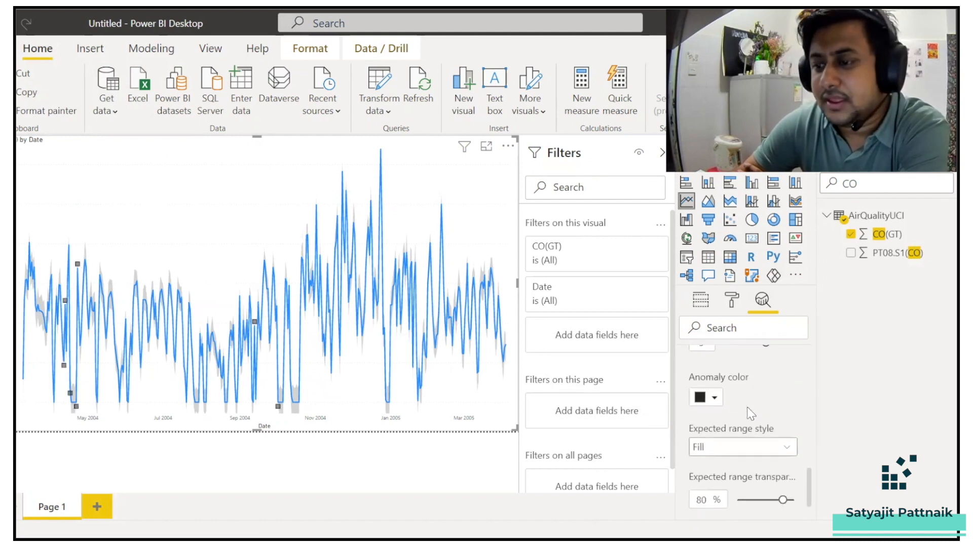
left_click(709, 397)
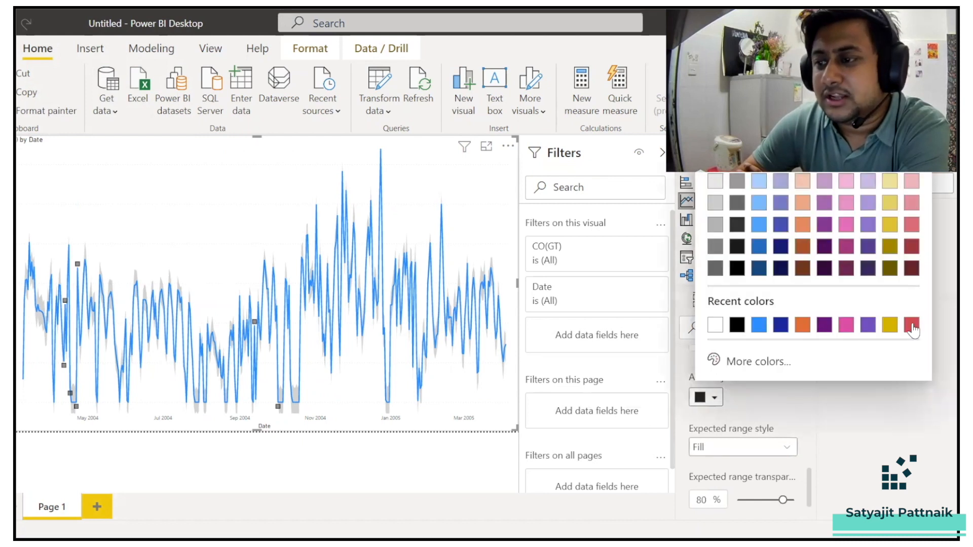
left_click(758, 361)
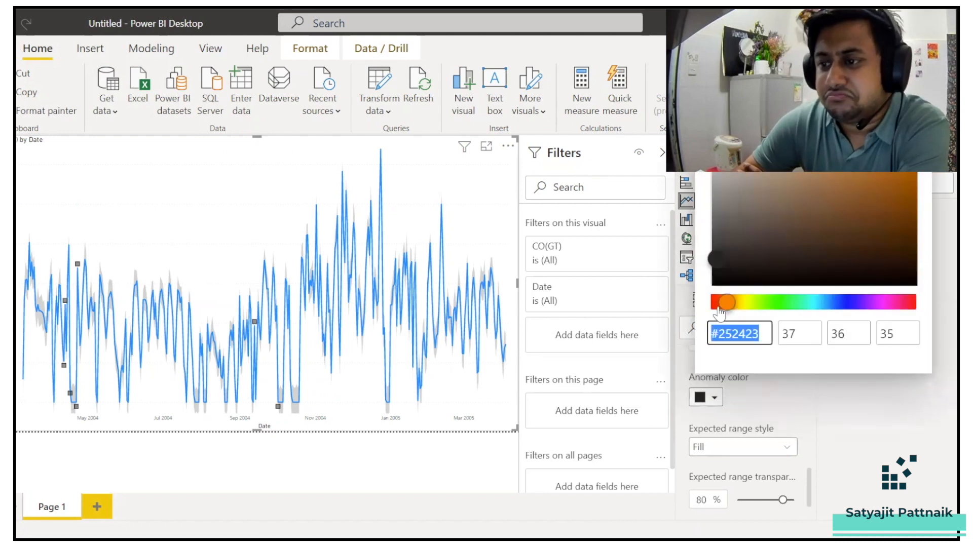
left_click_drag(726, 303, 668, 303)
left_click(901, 203)
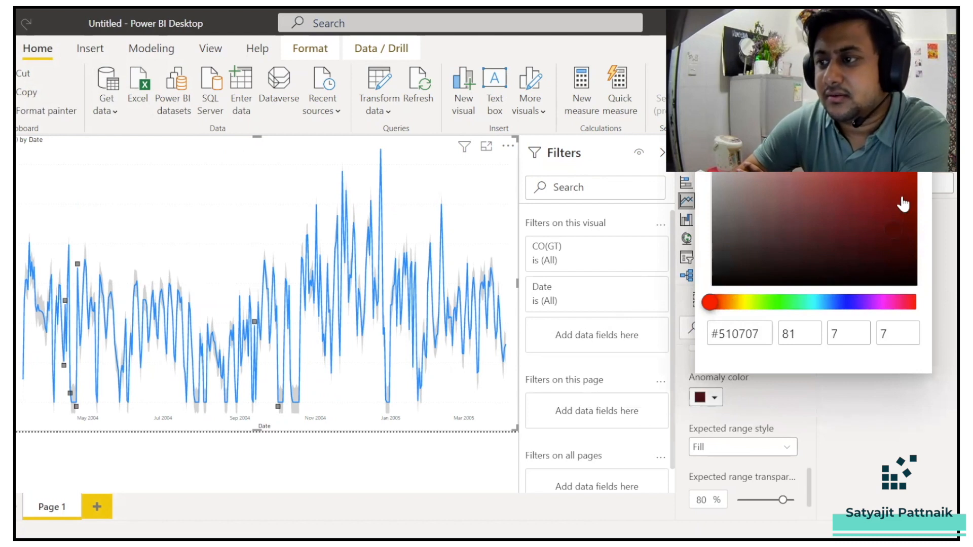
left_click(745, 401)
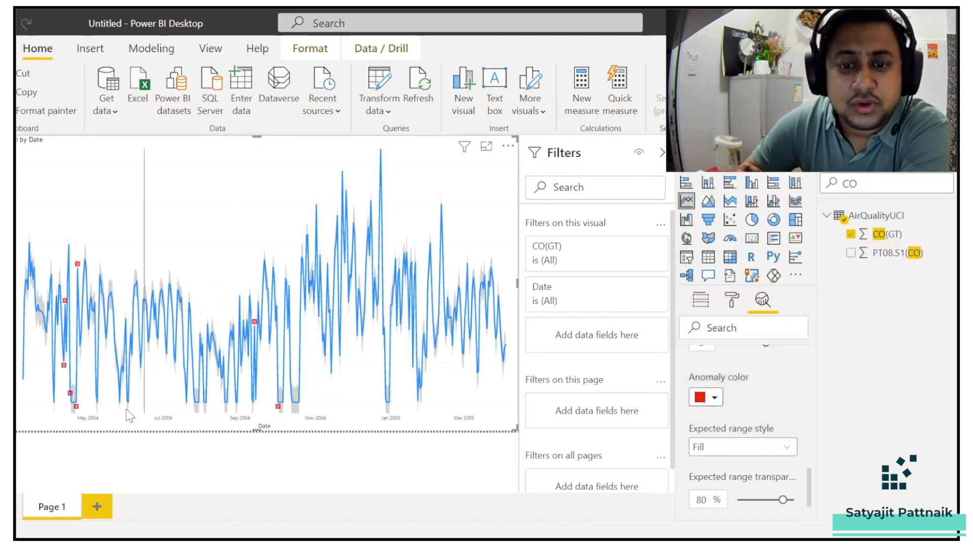
- Inspect the marked anomalies on the chart and choose Fill as the expected range style
mouse_move(76, 406)
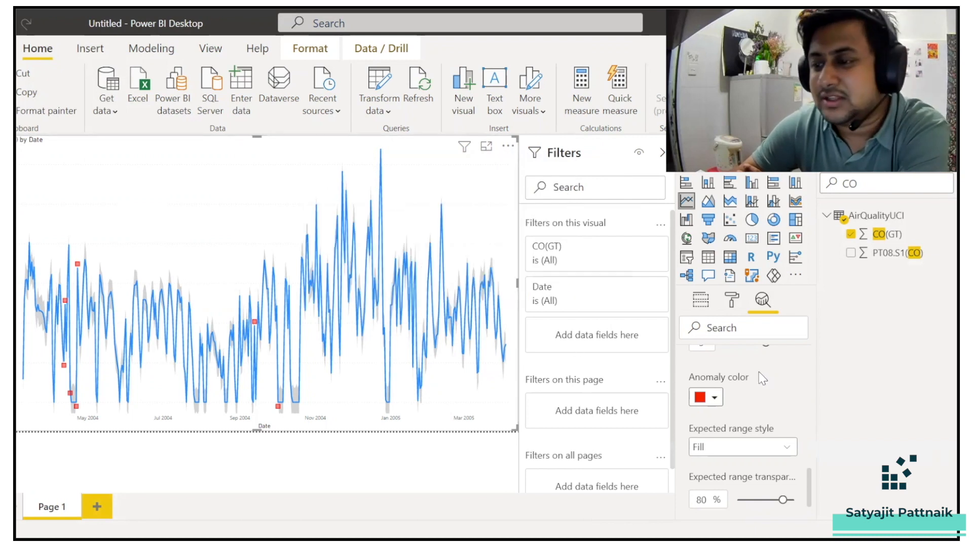
scroll(761, 375, "down", 2)
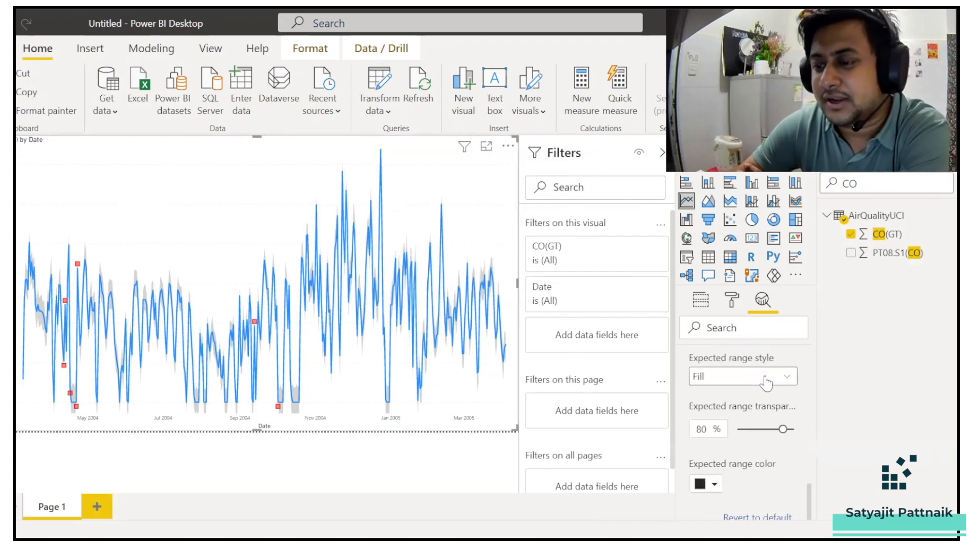
left_click(718, 374)
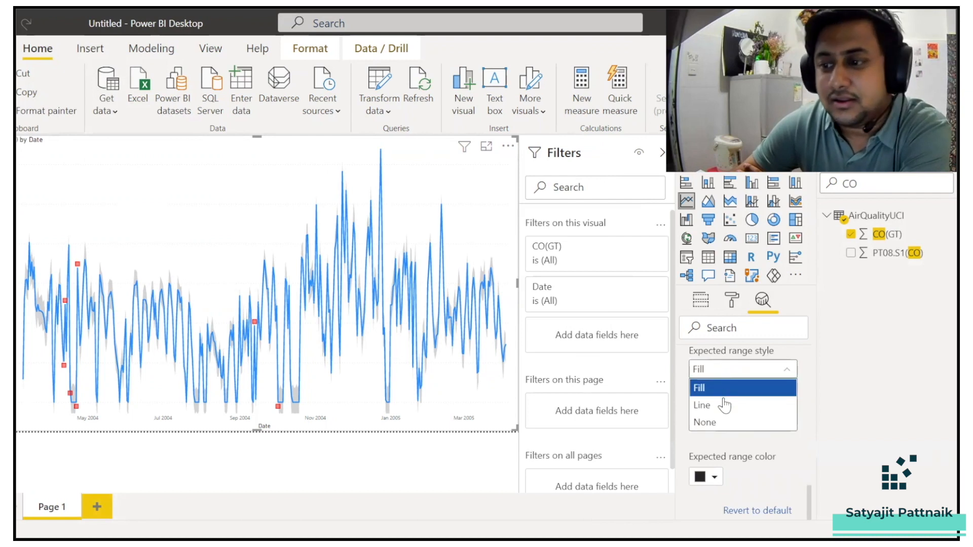
left_click(716, 389)
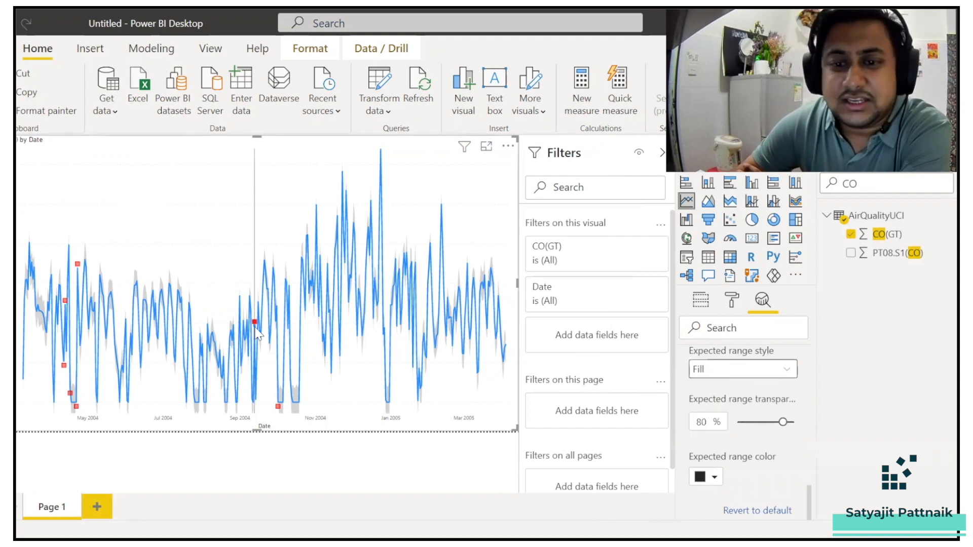
- Try an anomaly sensitivity of 82% and set it back to 80%
scroll(742, 406, "up", 6)
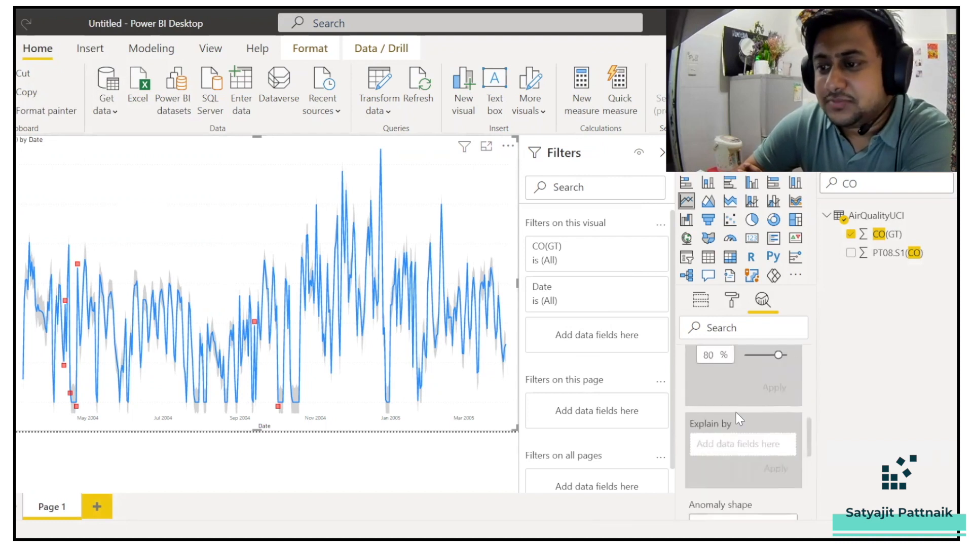
scroll(739, 419, "up", 3)
left_click_drag(776, 433, 778, 434)
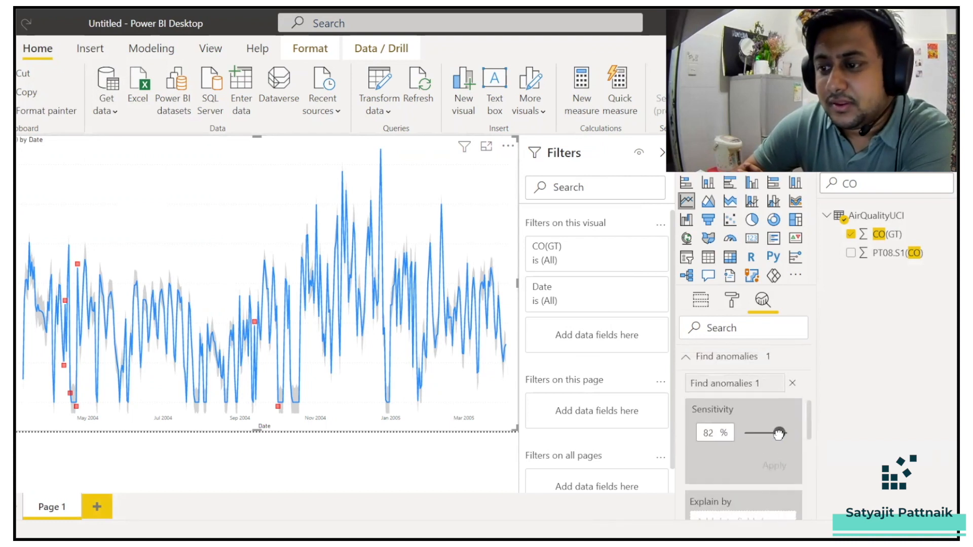
scroll(725, 406, "down", 2)
left_click(714, 359)
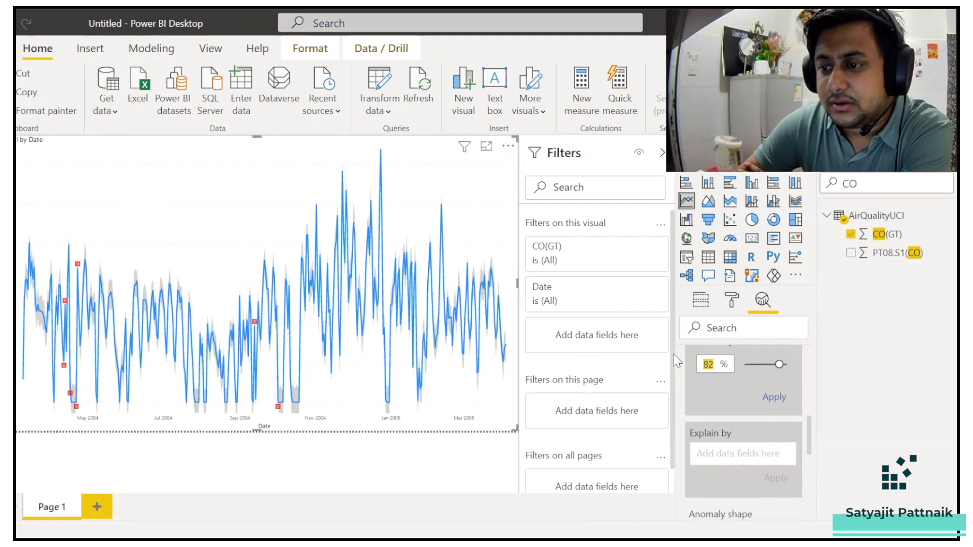
type("80")
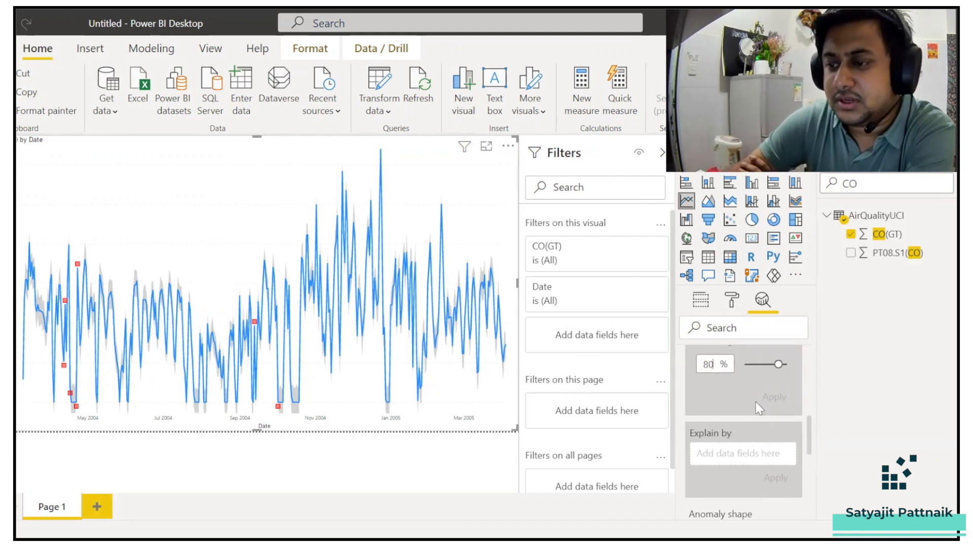
- Color the expected range with the recently used red and inspect the expected values of individual points on the chart
scroll(755, 402, "down", 5)
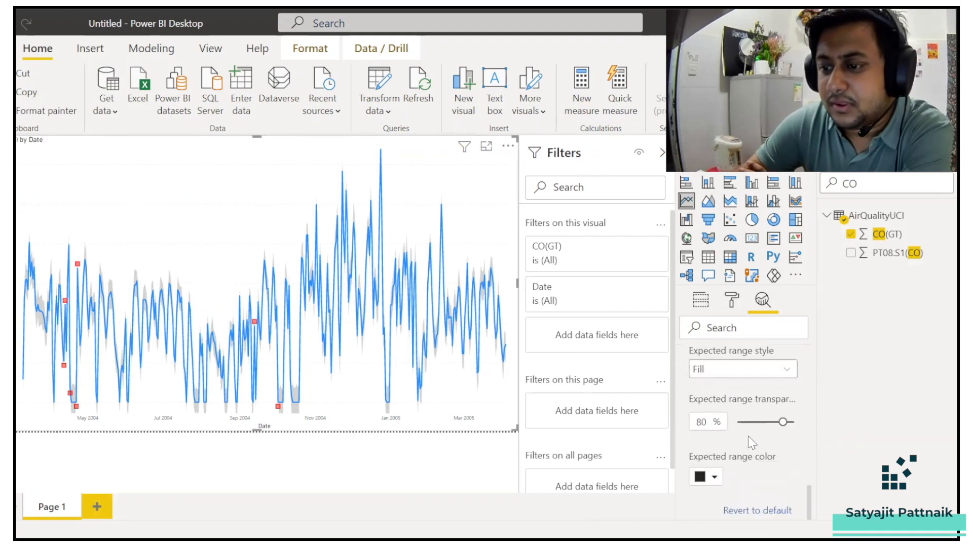
left_click(712, 467)
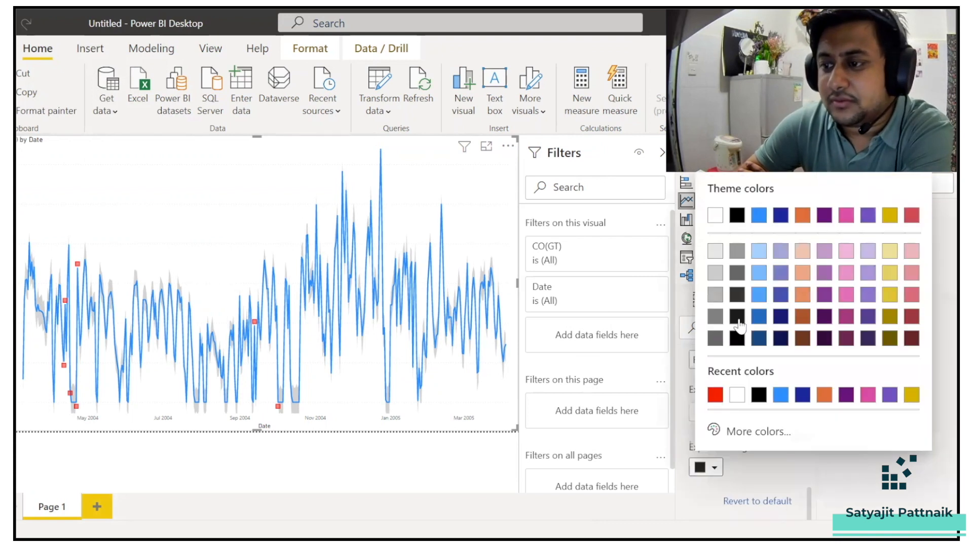
left_click(715, 395)
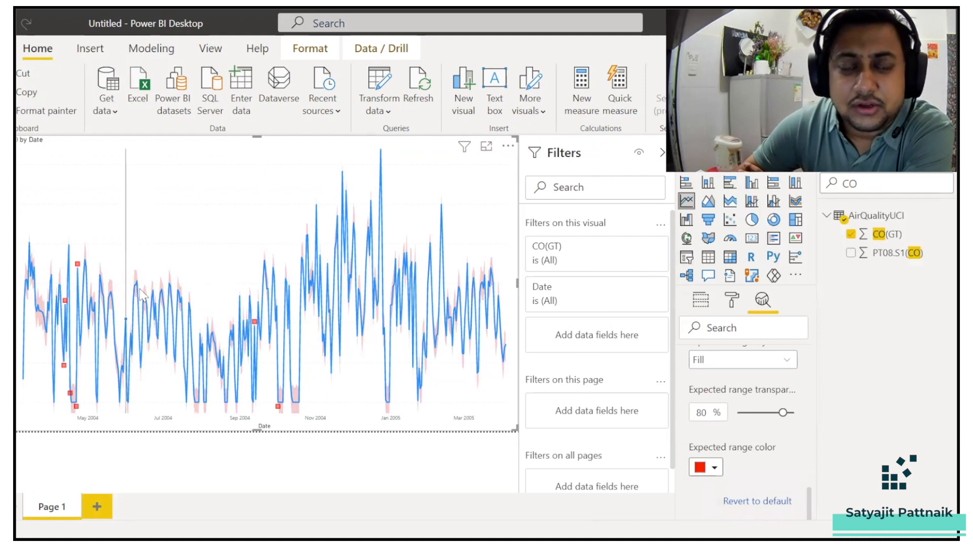
mouse_move(143, 288)
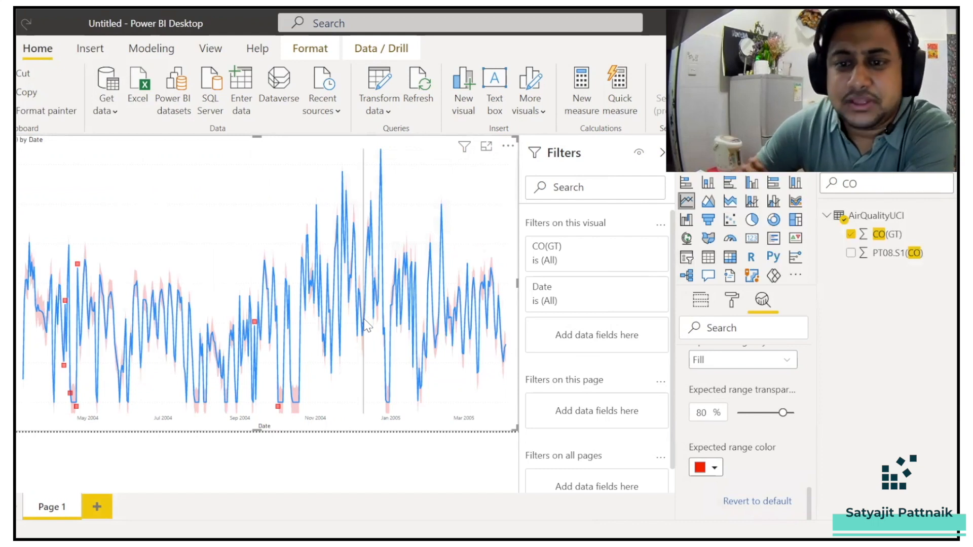
mouse_move(366, 324)
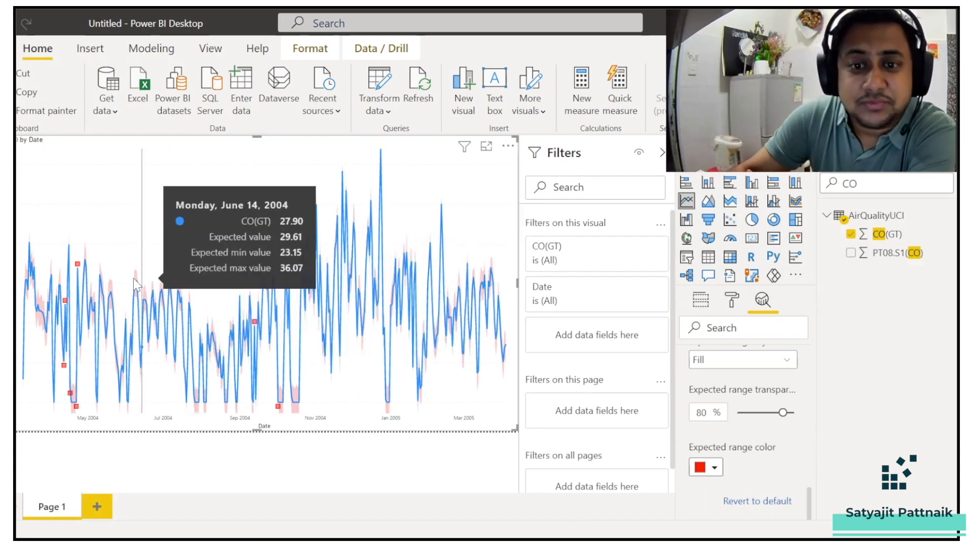
- Try the Line and None styles for the expected range and set the style back to Fill
left_click(737, 361)
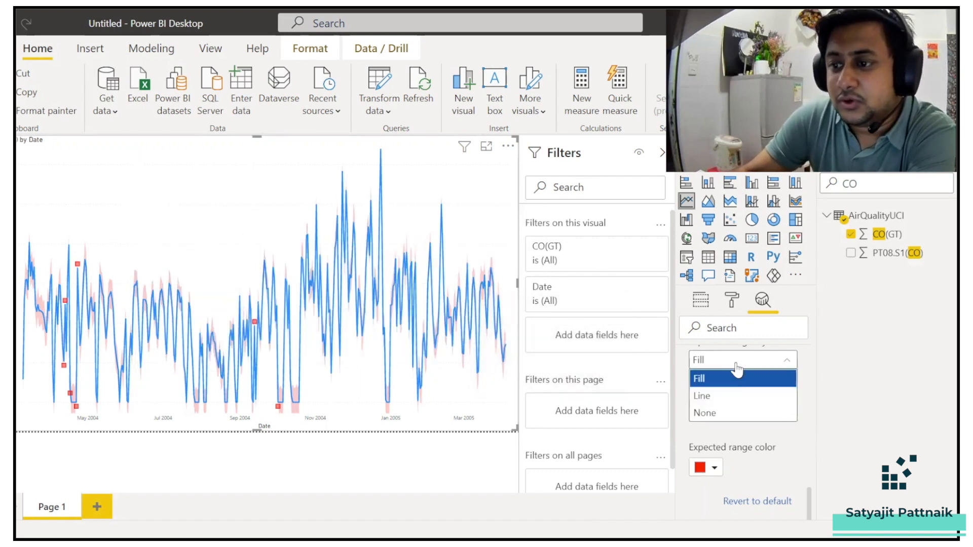
left_click(721, 397)
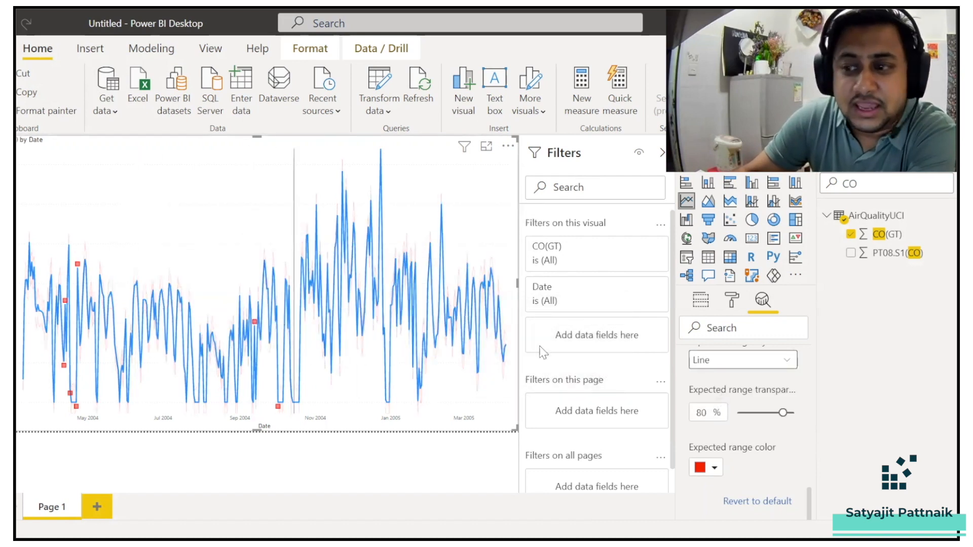
left_click(722, 362)
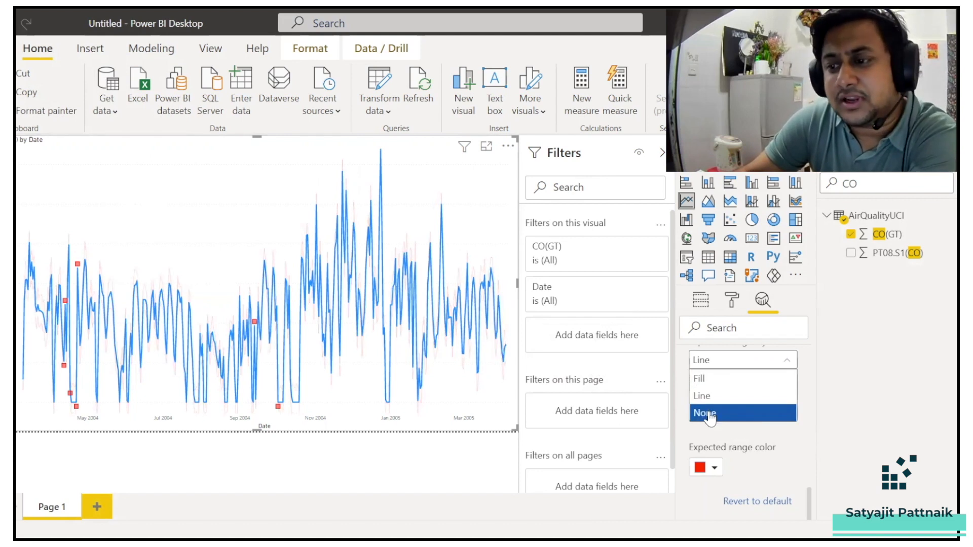
left_click(709, 414)
left_click(728, 365)
left_click(710, 377)
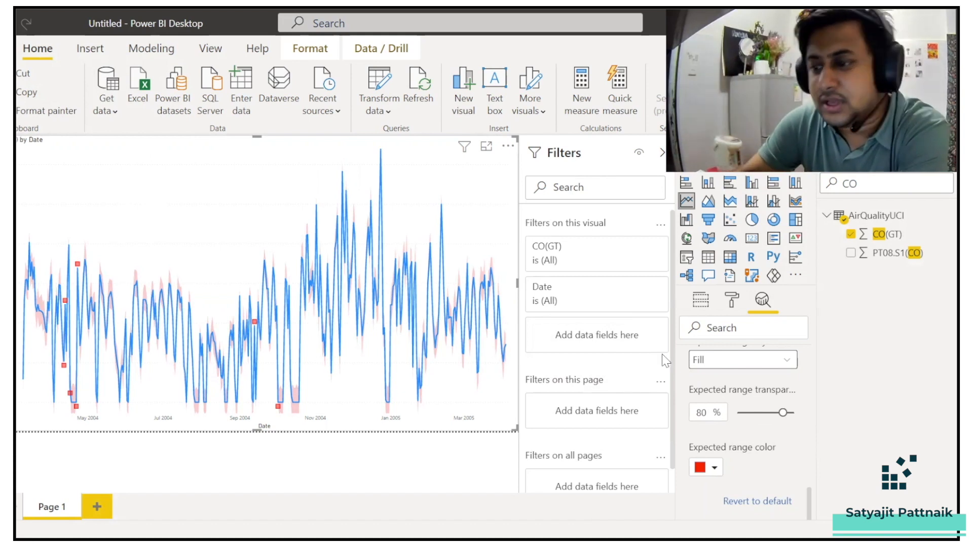
- Try an expected range transparency of 74% and set it back to 80%
mouse_move(783, 412)
left_mouse_down()
mouse_move(728, 414)
mouse_move(777, 412)
left_mouse_up()
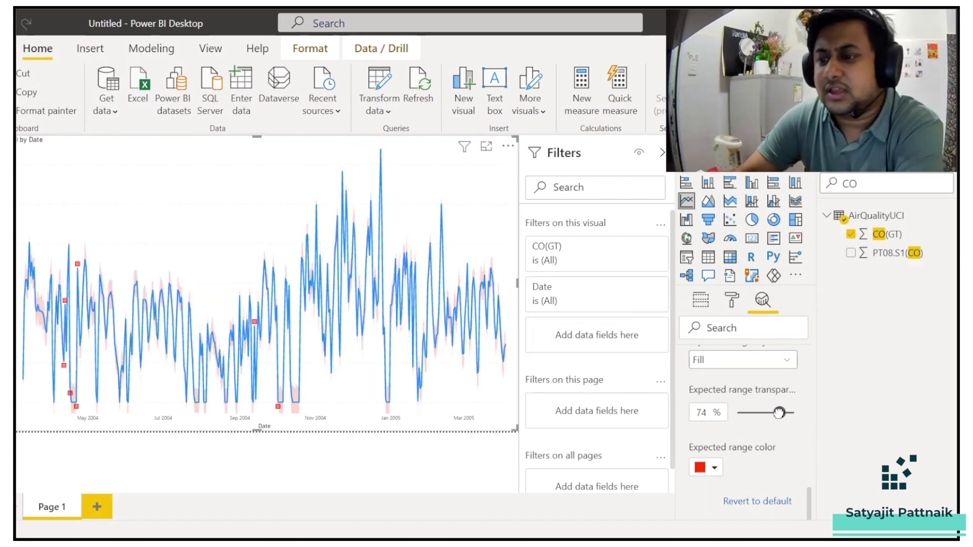
left_click(697, 415)
type("80")
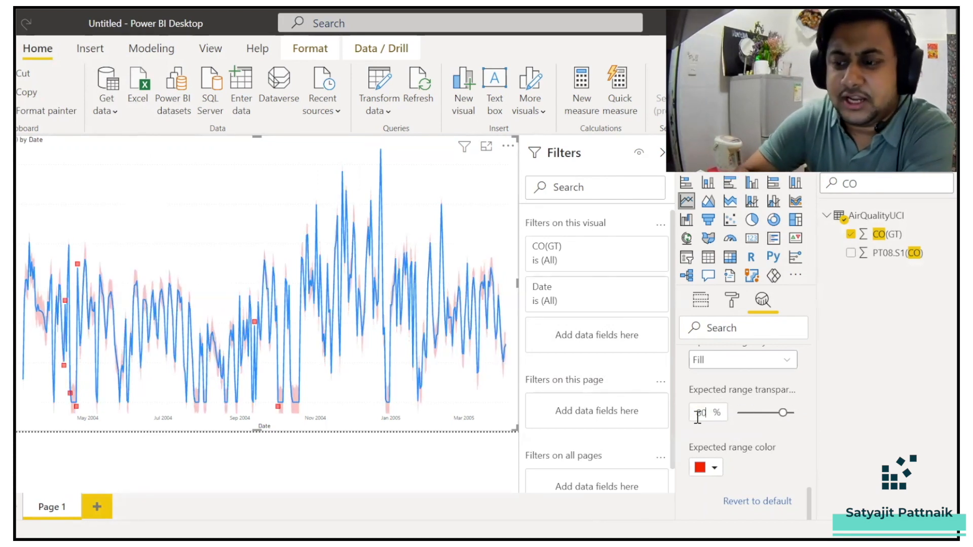
- Try anomaly sensitivities of 0% and 100% on the chart and set the sensitivity back to 80%
scroll(753, 468, "down", 5)
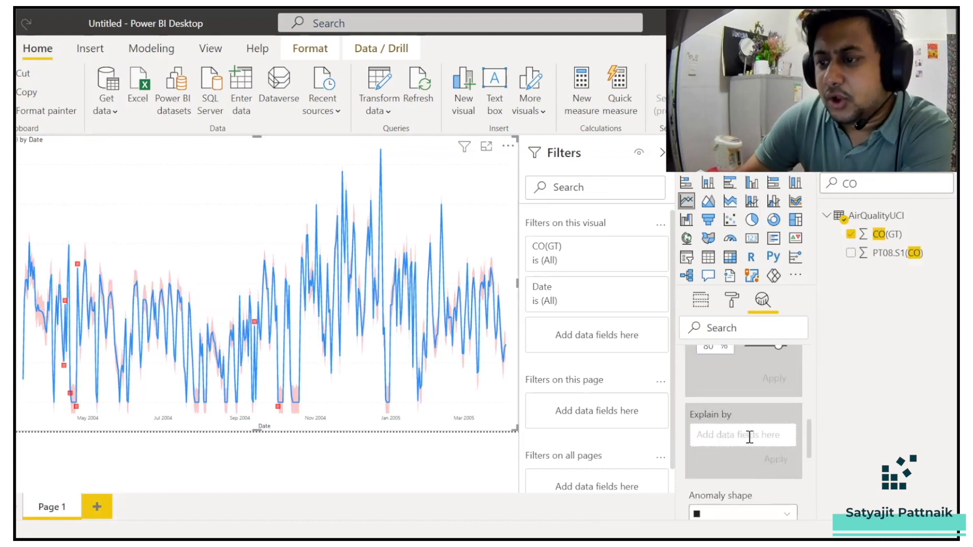
scroll(749, 437, "up", 3)
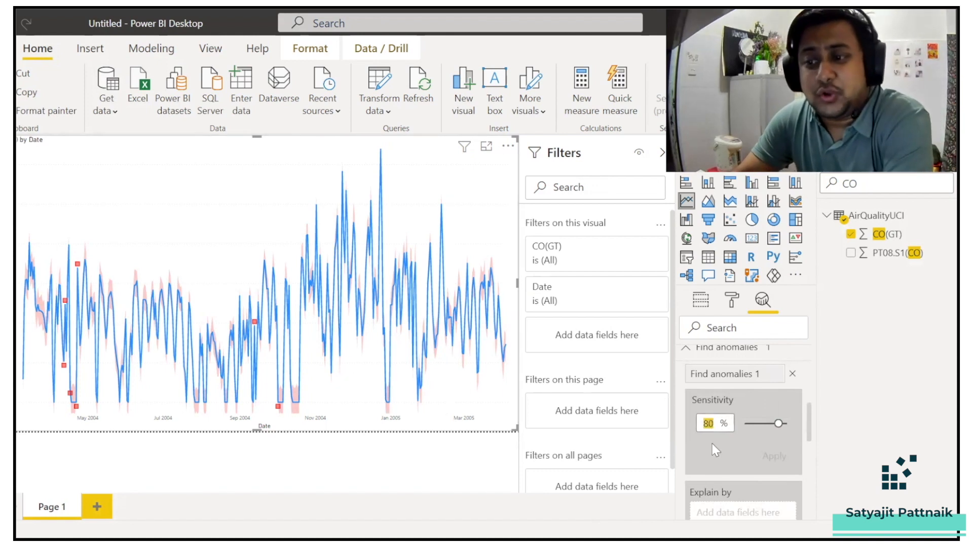
type("0")
left_click(774, 456)
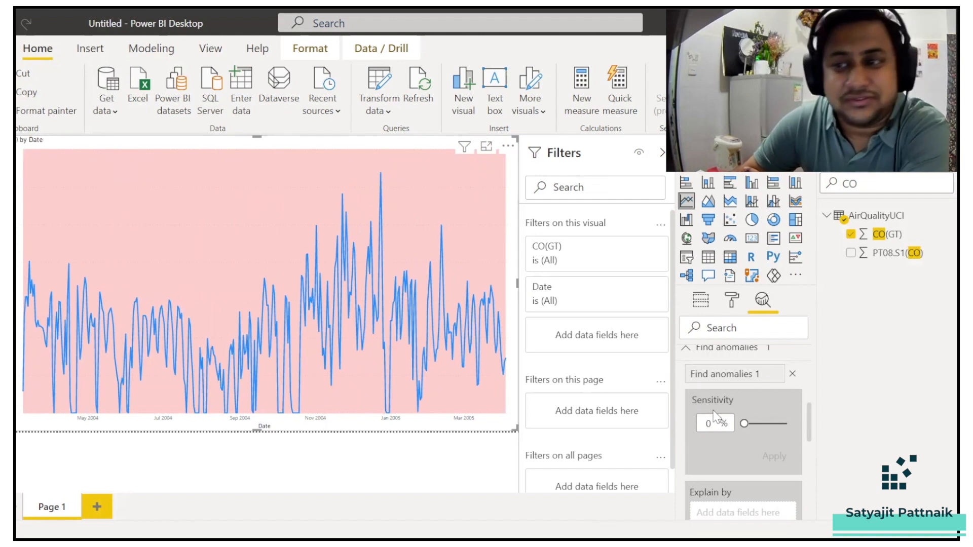
left_click_drag(708, 423, 697, 424)
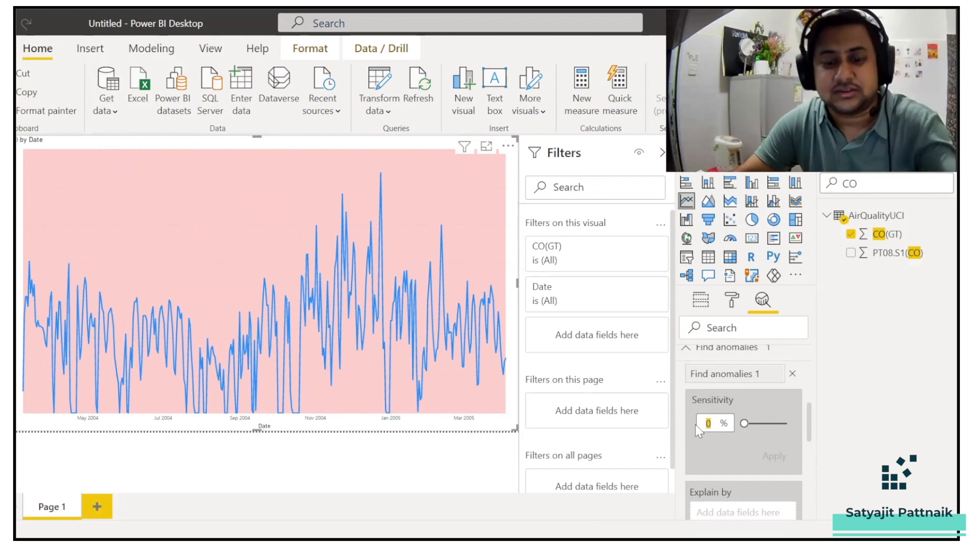
type("100")
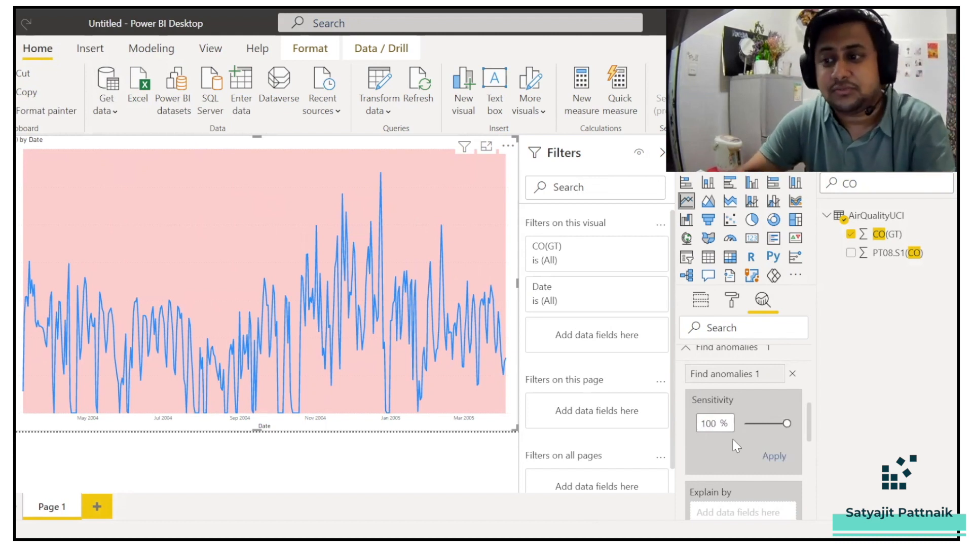
left_click(775, 457)
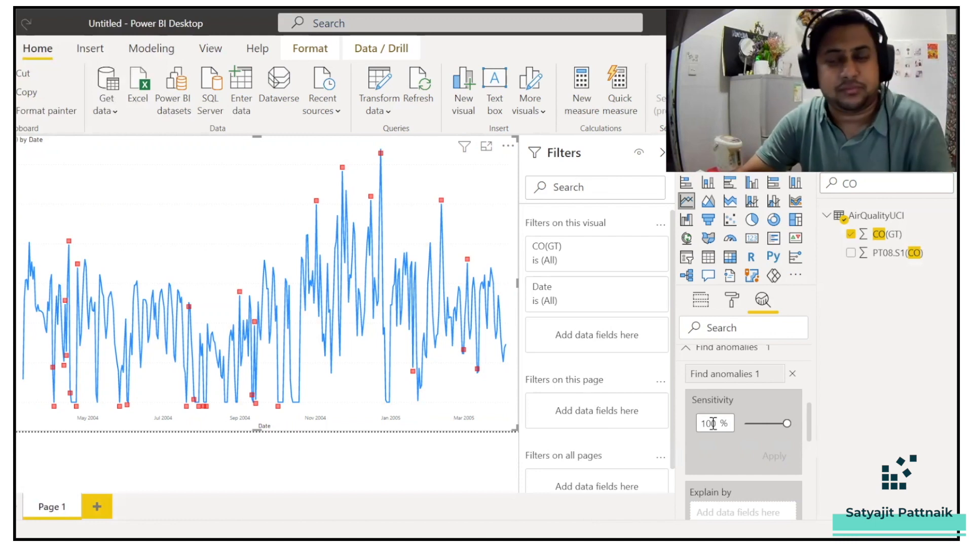
type("80")
left_click(771, 459)
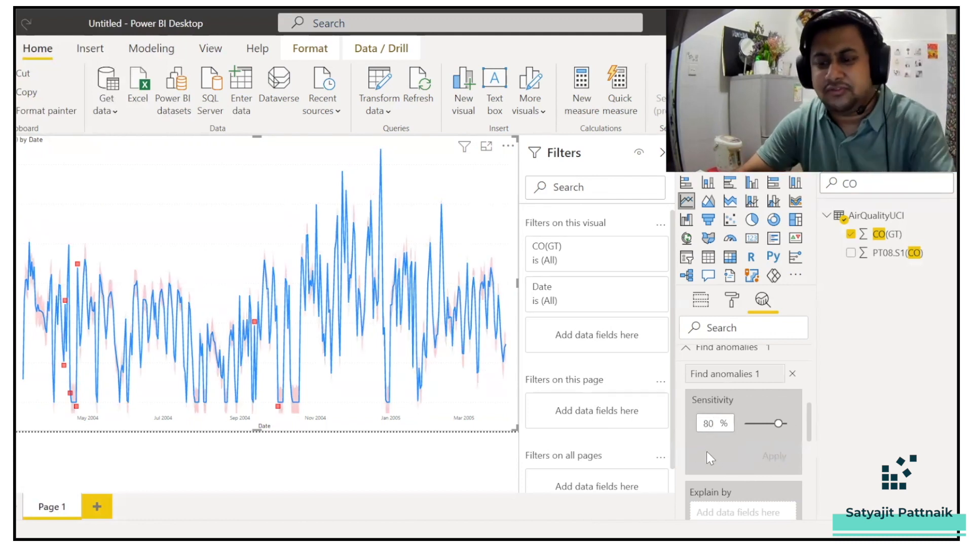
left_click(713, 424)
key("BackSpace")
type("5")
key("BackSpace")
type("0")
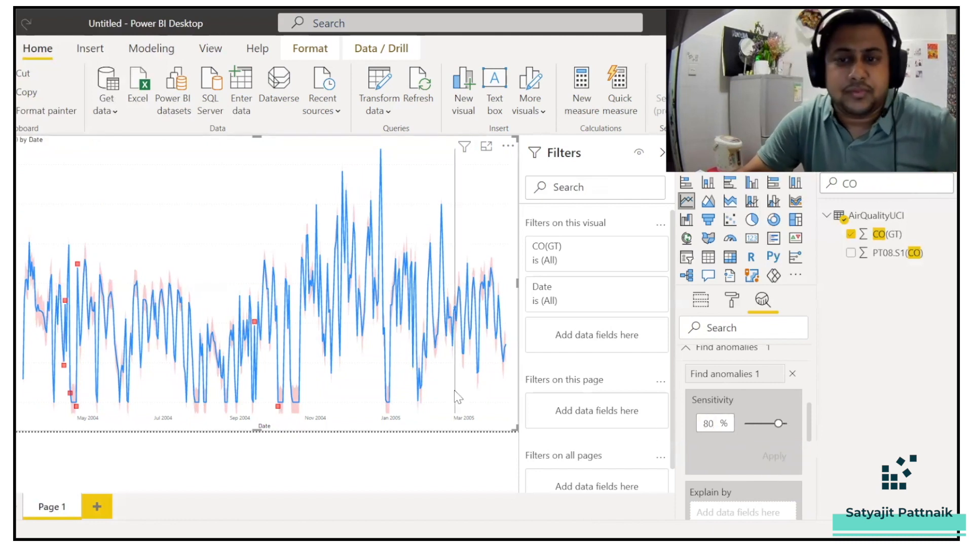
- Examine the values and possible explanations of the April 23, 2004 anomaly and close its explanation
mouse_move(77, 265)
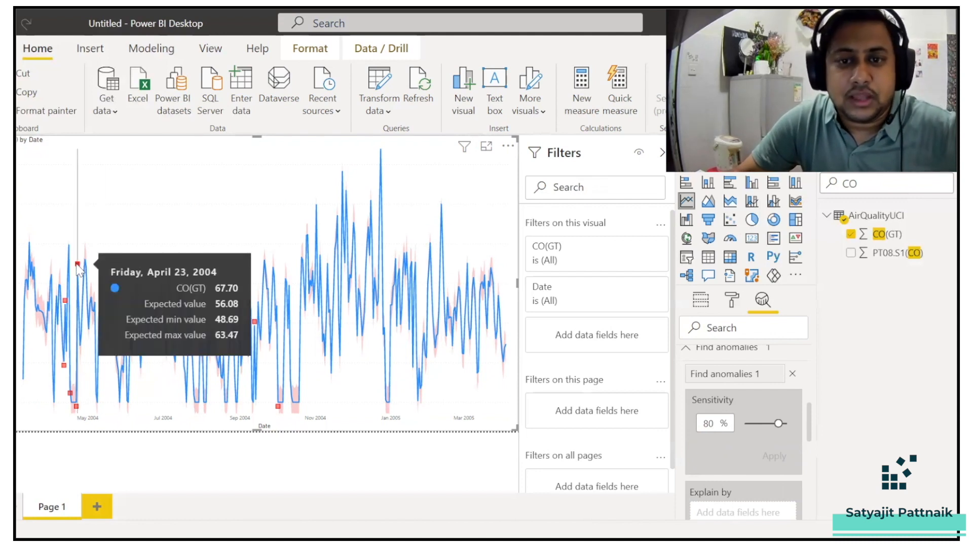
left_click(77, 264)
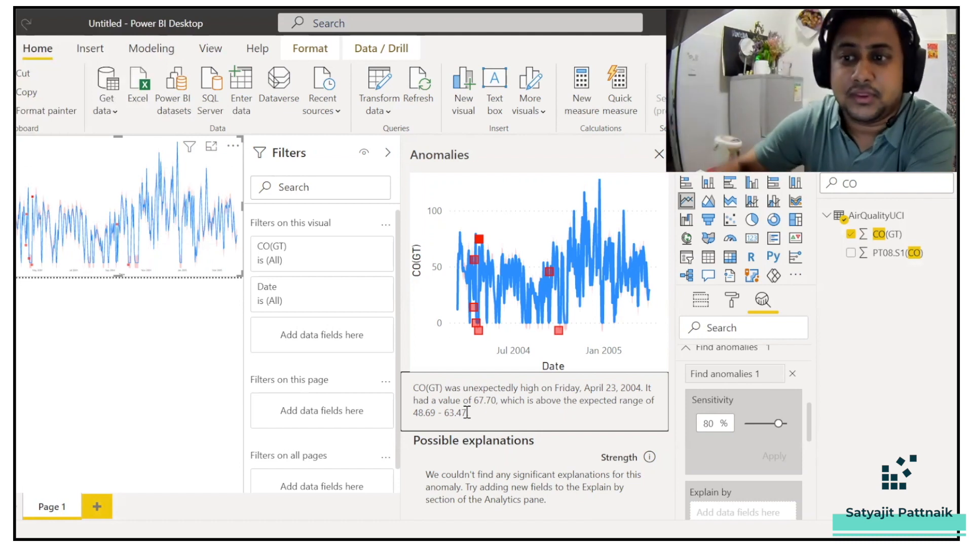
left_click(659, 154)
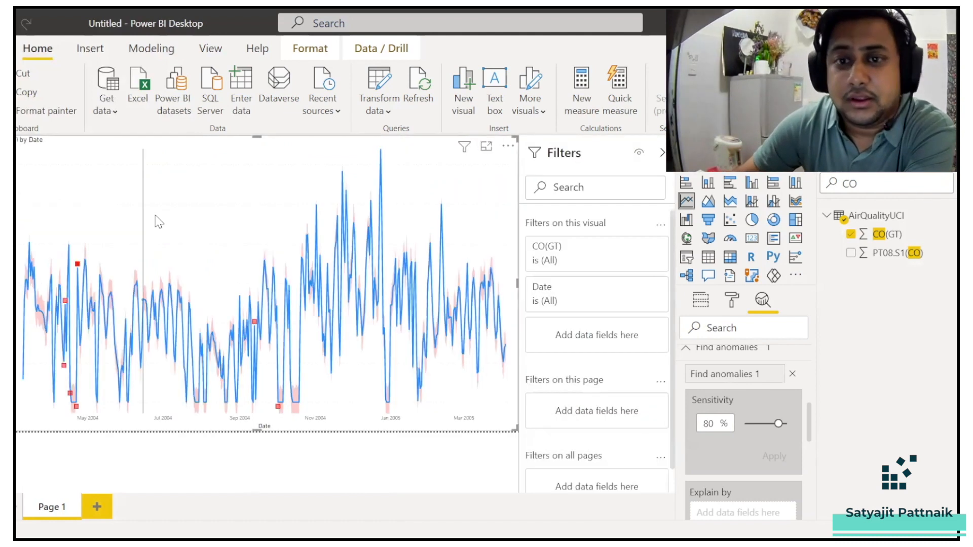
mouse_move(78, 269)
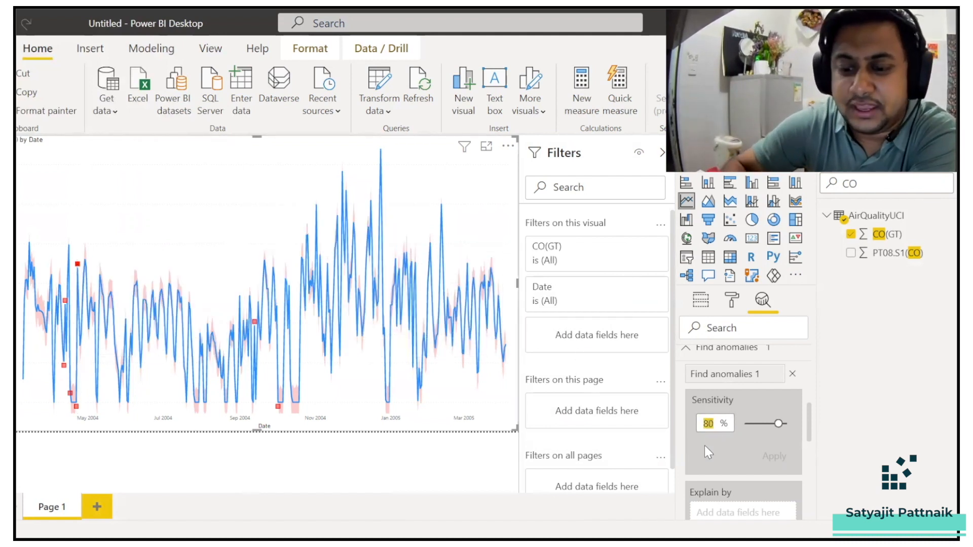
- Try an anomaly sensitivity of 85%, check the marked points on the chart and restore 80%
type("85")
left_click(770, 457)
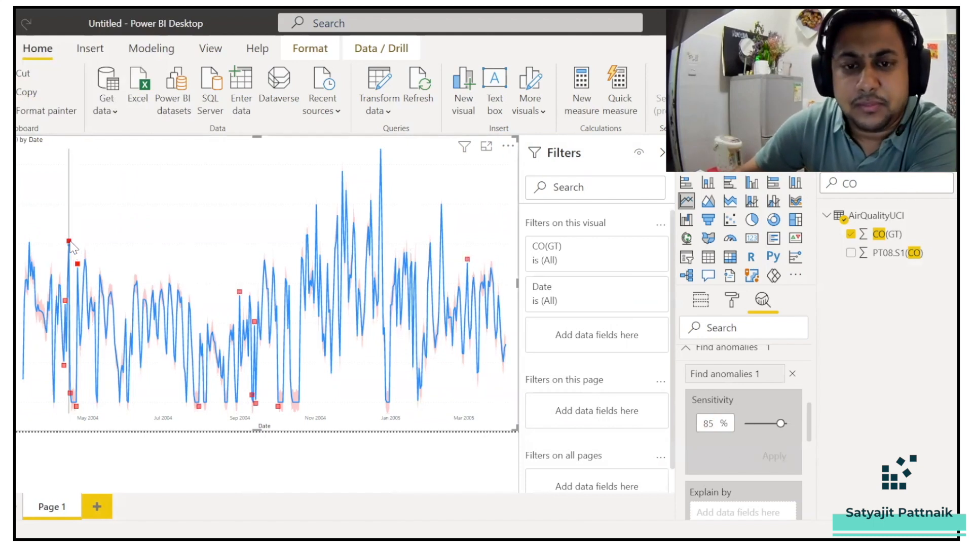
mouse_move(70, 242)
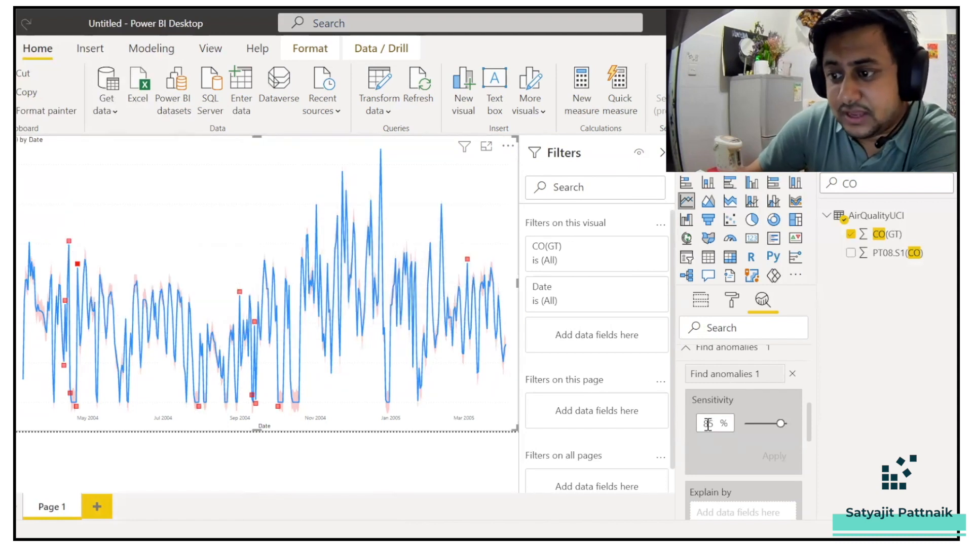
type("80")
left_click(773, 456)
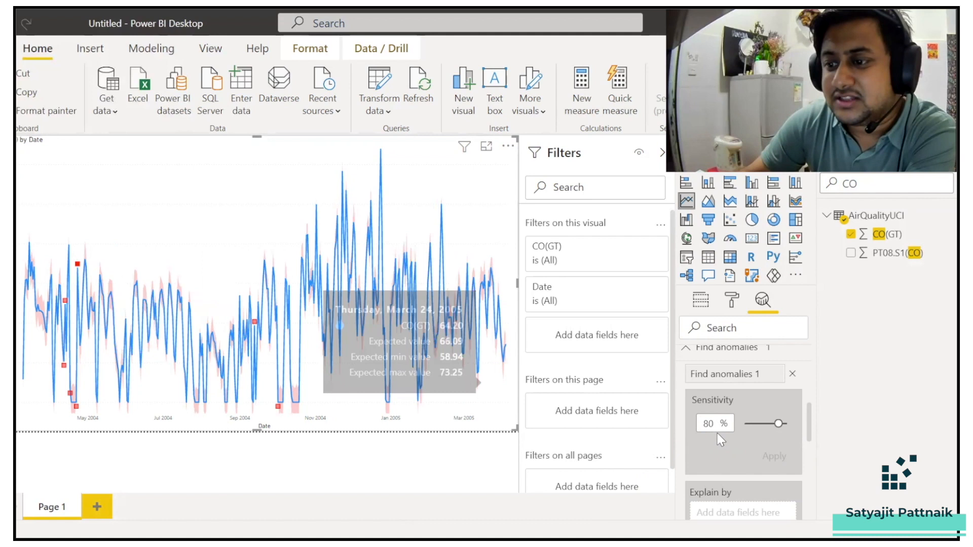
- Try an anomaly sensitivity of 70%, check the expected values on the chart and restore 80%
type("70")
left_click(773, 457)
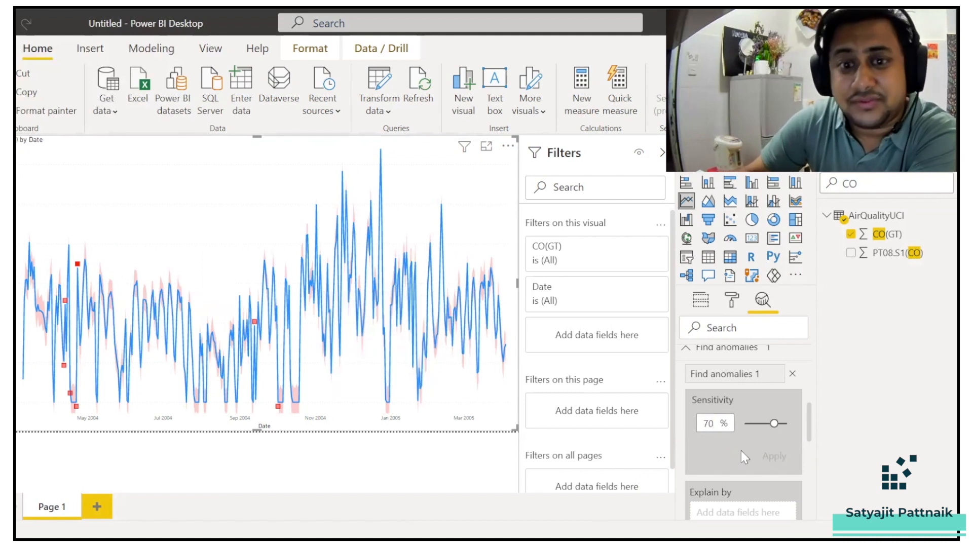
mouse_move(78, 288)
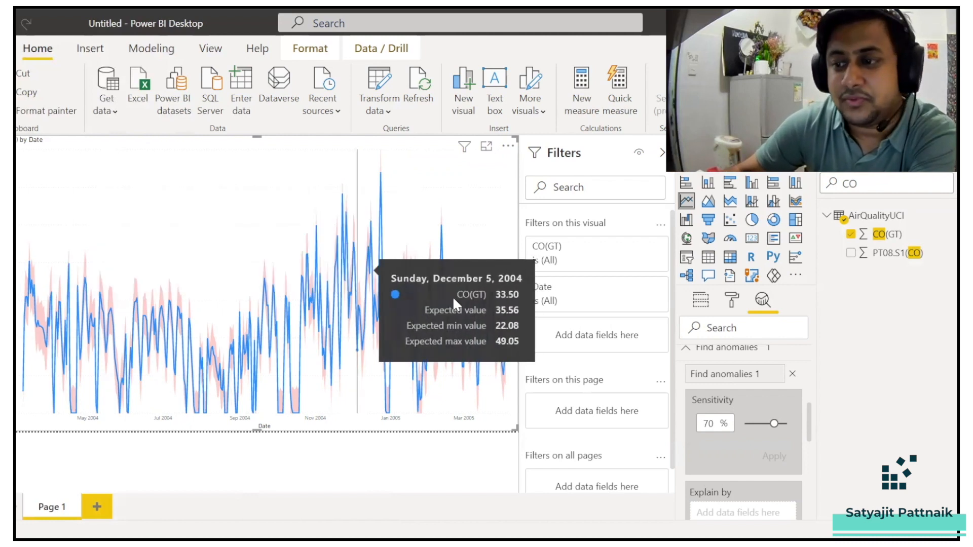
type("80")
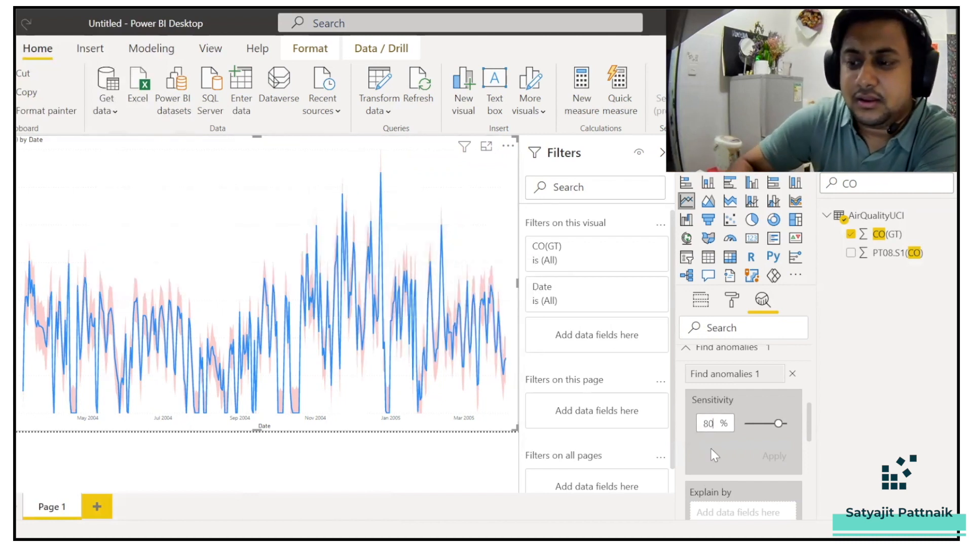
left_click(772, 457)
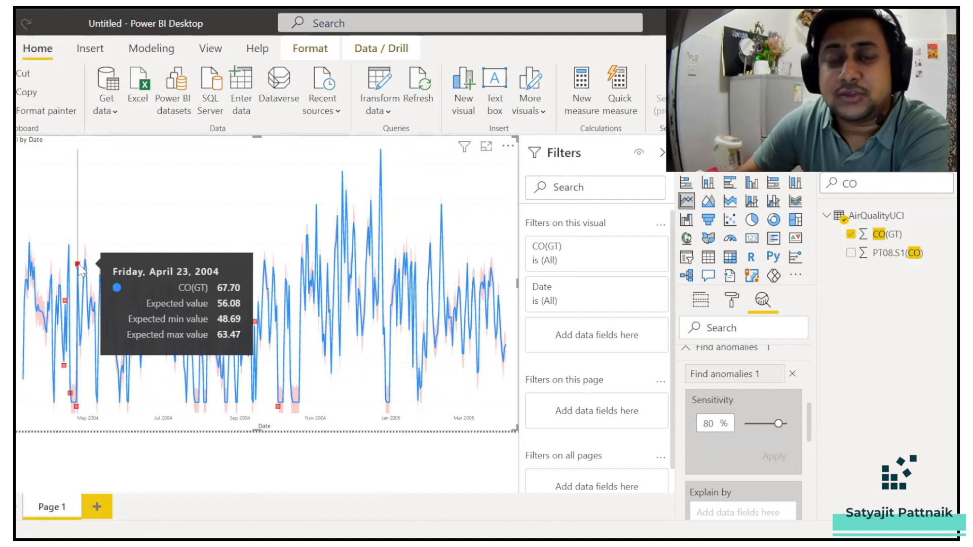
- Open the April 23, 2004 anomaly, clear the field search and apply NO2(GT) as the field that explains the anomalies
scroll(755, 435, "down", 3)
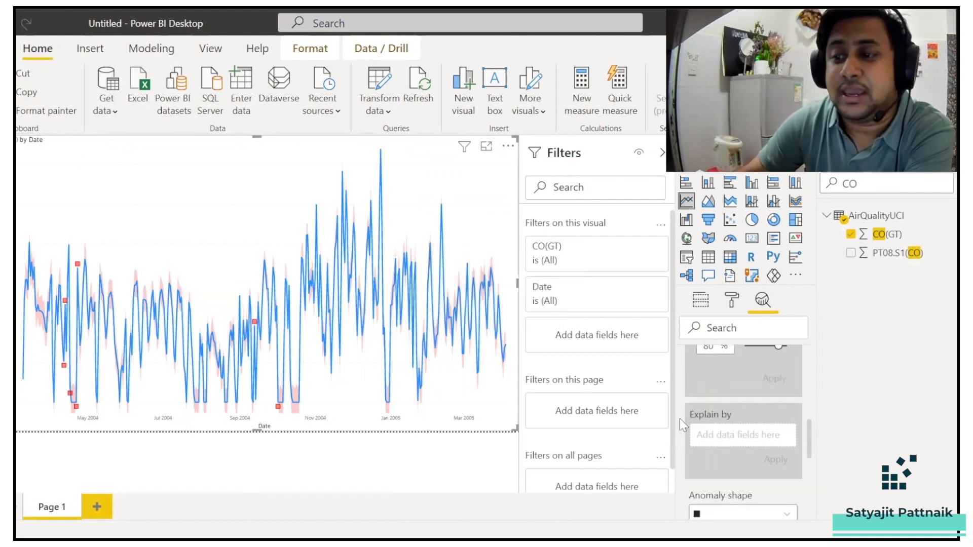
left_click(77, 264)
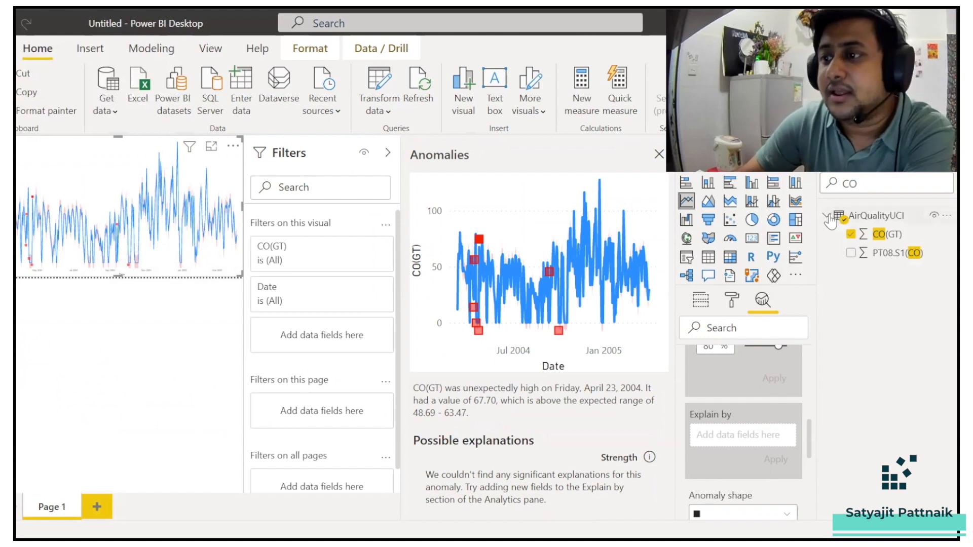
double_click(850, 184)
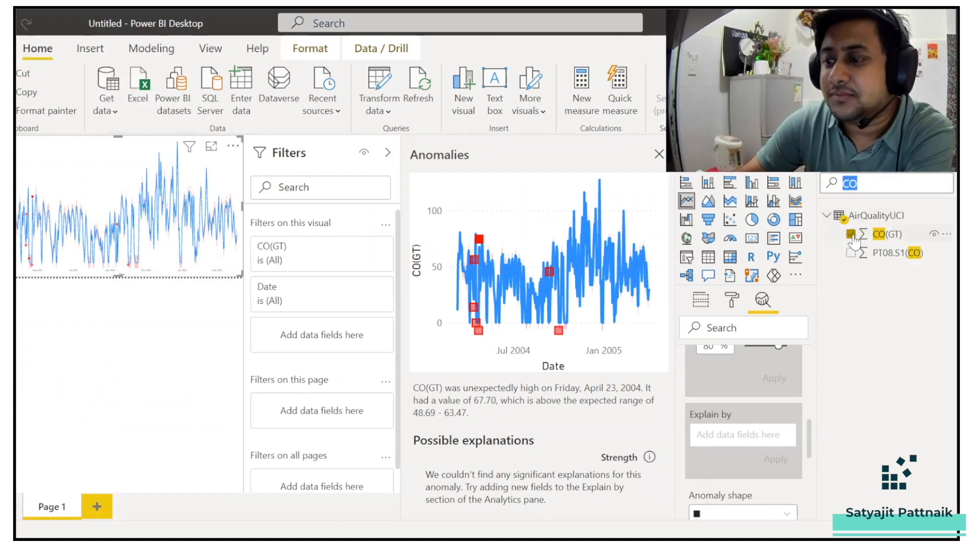
key("BackSpace")
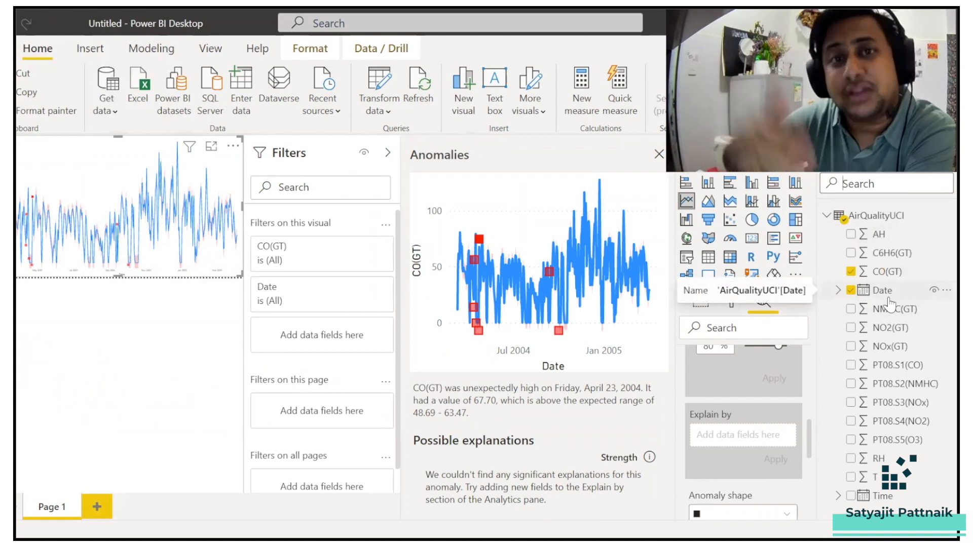
left_click_drag(890, 328, 744, 426)
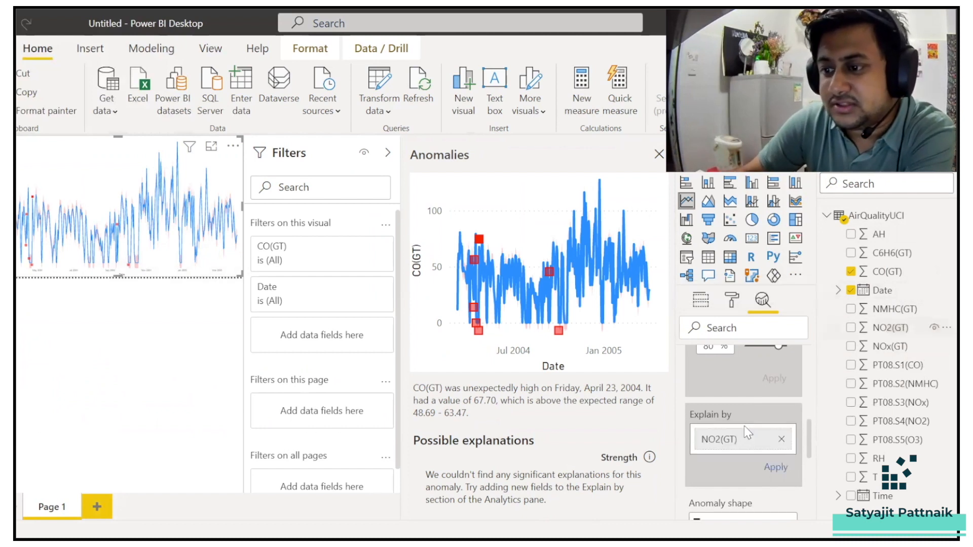
left_click(775, 467)
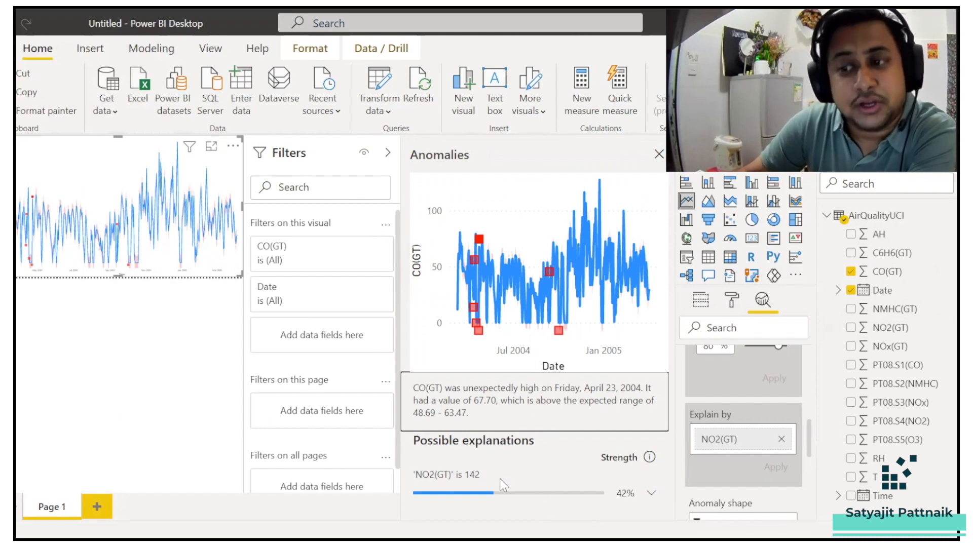
- Examine the details of the NO2(GT) explanation for the anomaly and close the anomaly explanations
left_click(649, 494)
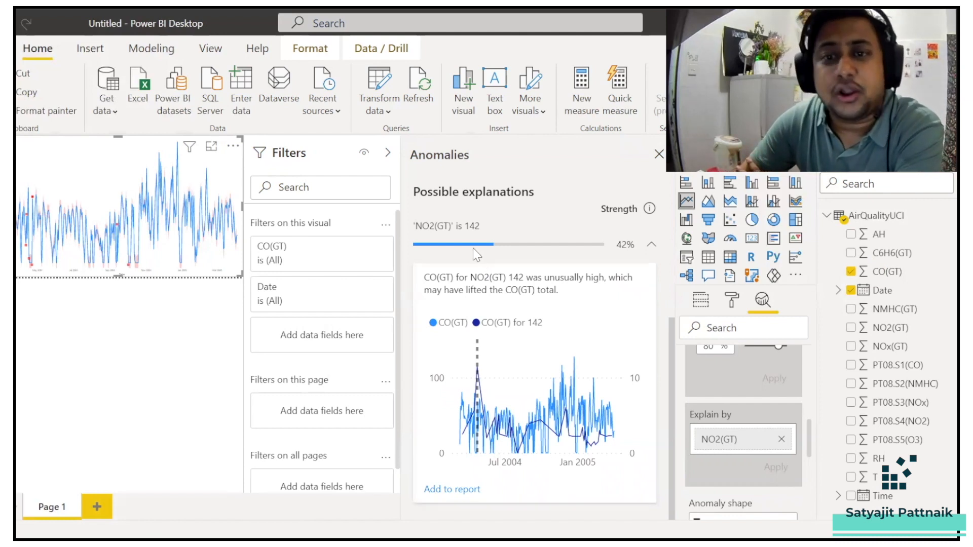
left_click(659, 154)
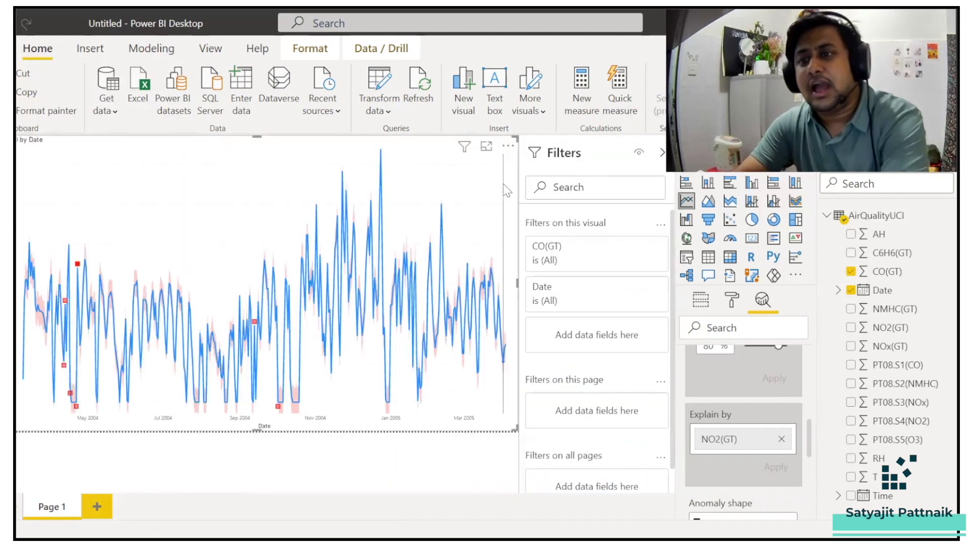
mouse_move(463, 204)
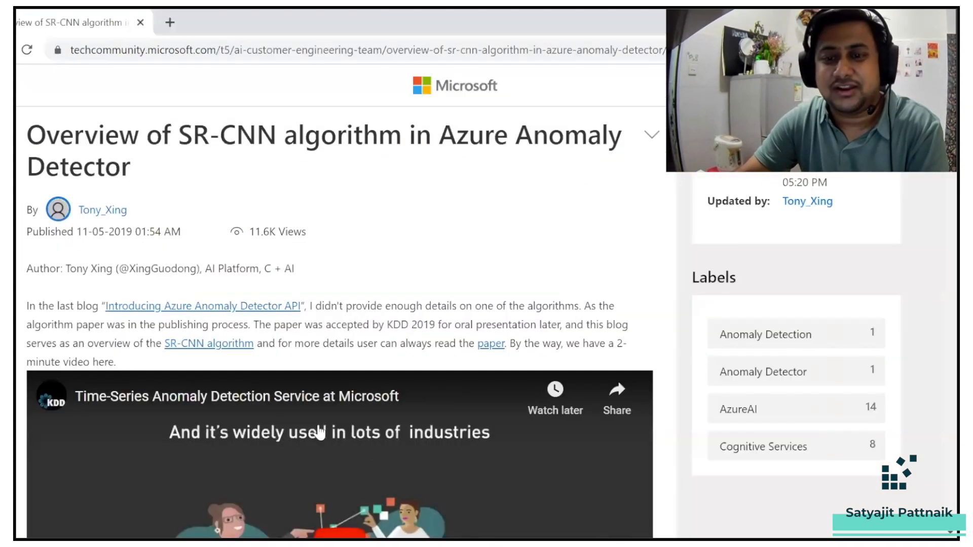
- Switch to the browser and skim the article "Overview of SR-CNN algorithm in Azure Anomaly Detector"
left_click(434, 500)
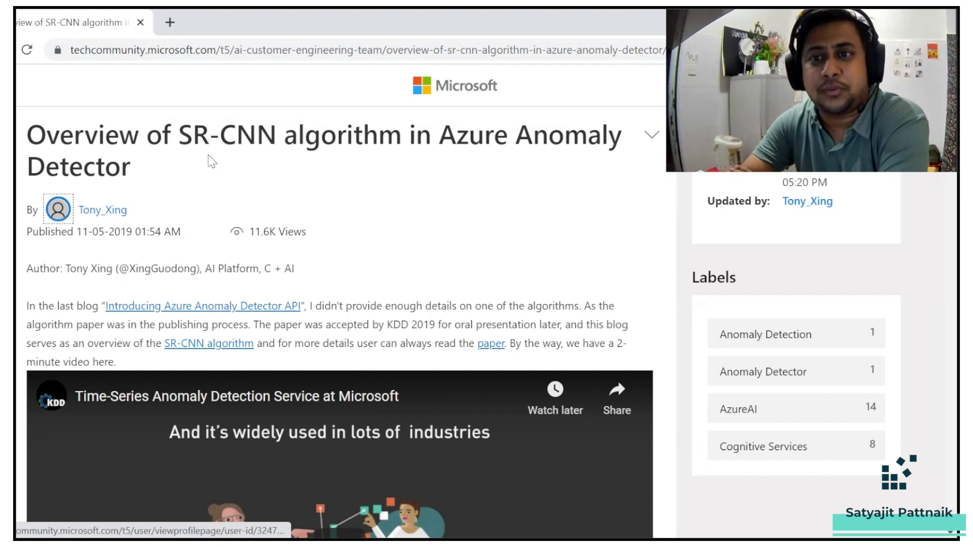
left_click(298, 52)
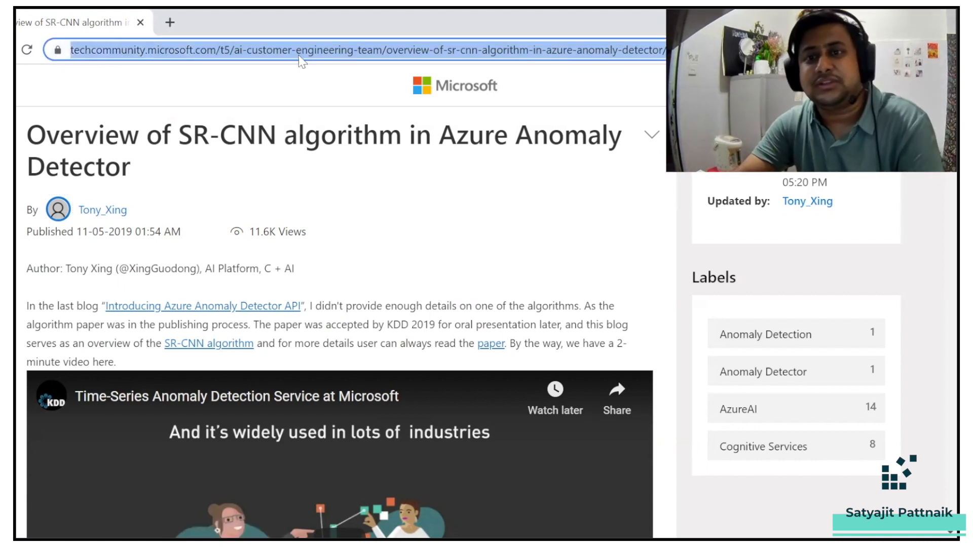
left_click(373, 318)
scroll(366, 287, "down", 15)
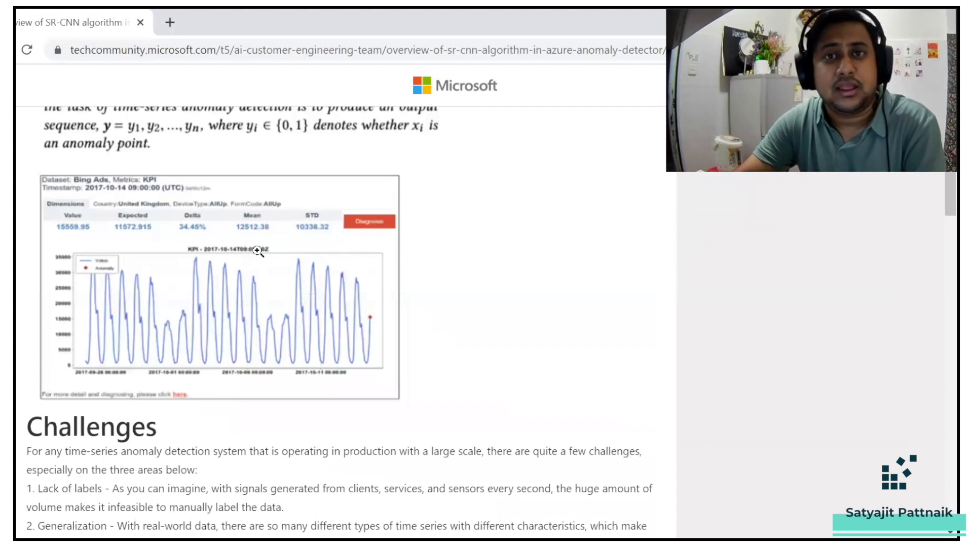
scroll(258, 252, "up", 15)
scroll(308, 257, "up", 2)
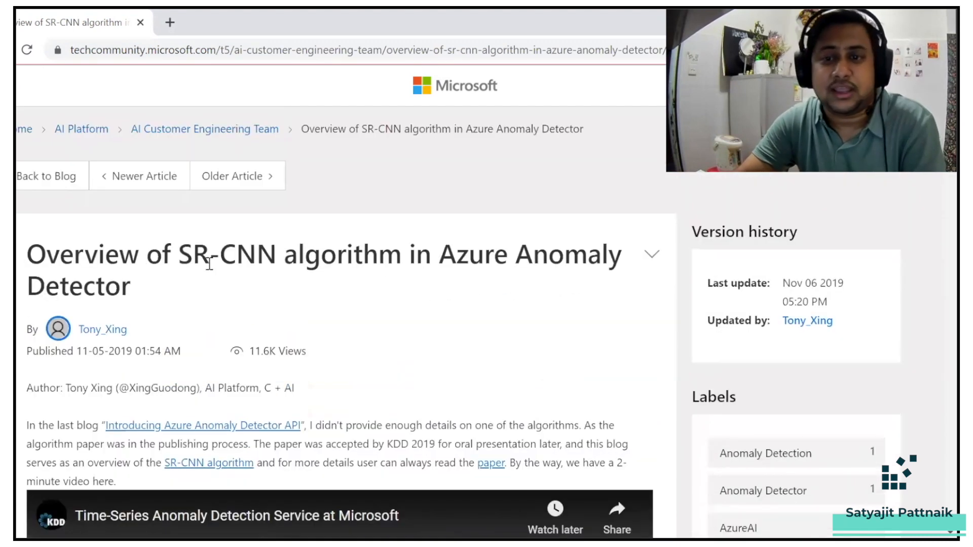
scroll(355, 309, "down", 7)
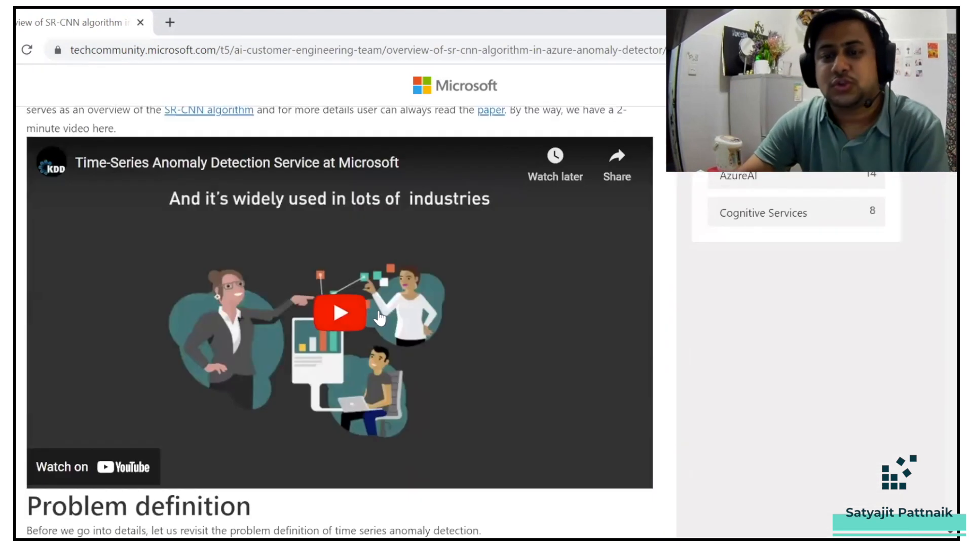